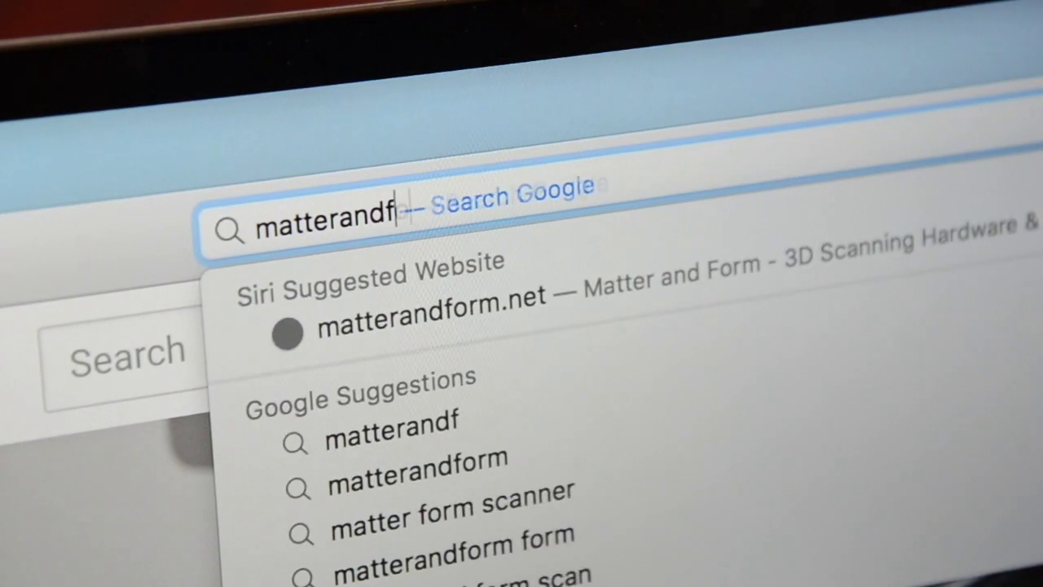
Enter matterandform.net/download in Safari's address bar
{"action": "type", "text": "orm.net/down"}
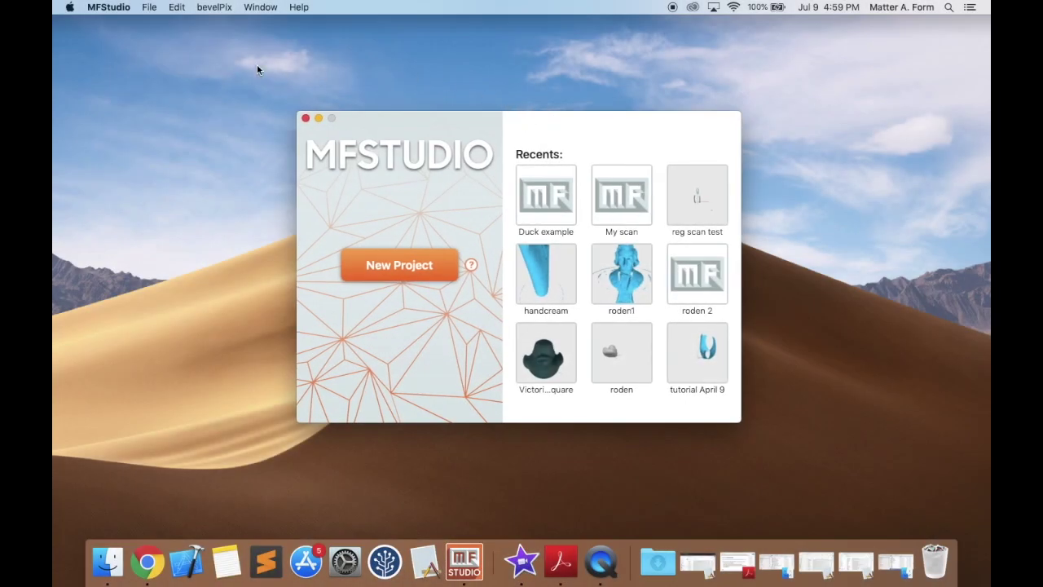
Calibrate the scanner with the calibration card through both steps to a successful finish
{"action": "left_click", "coordinate": [109, 7]}
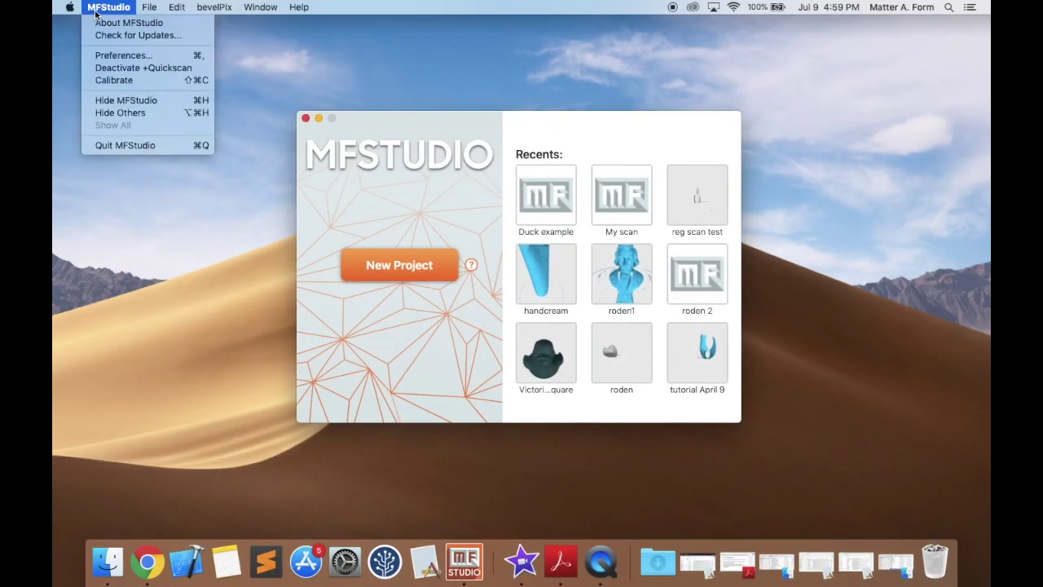
{"action": "left_click", "coordinate": [121, 83]}
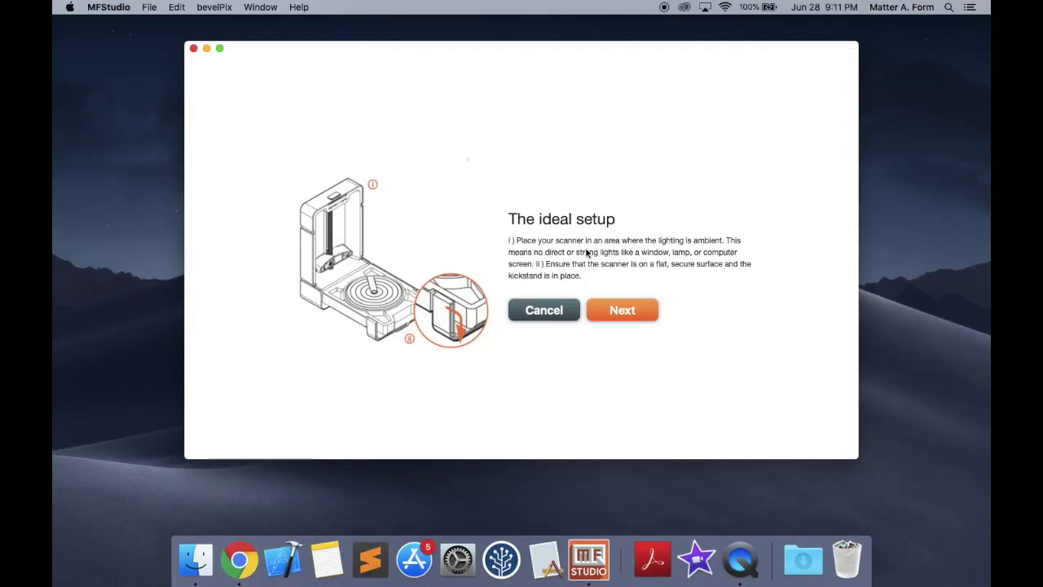
{"action": "left_click", "coordinate": [602, 309]}
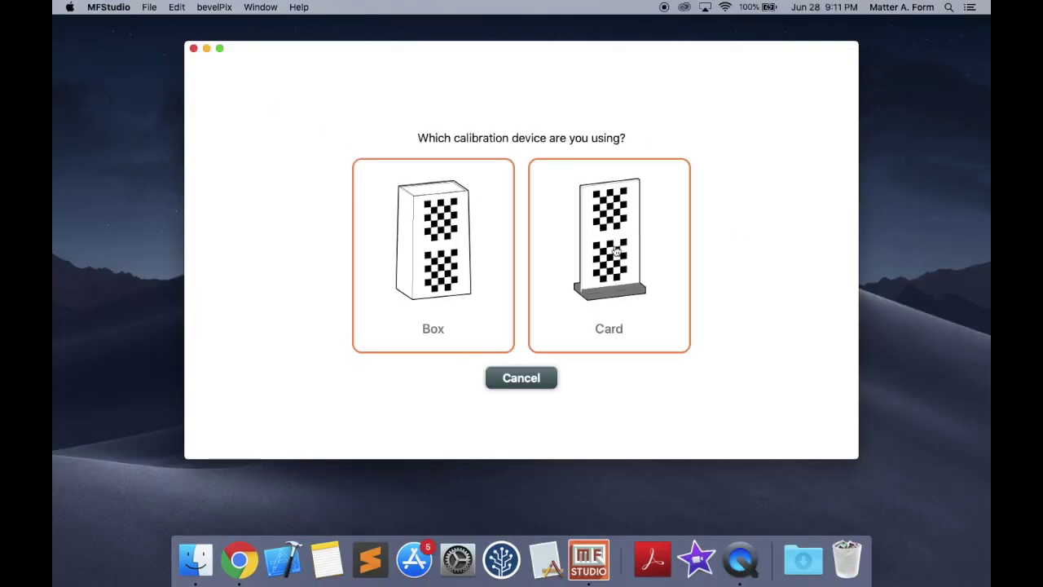
{"action": "left_click", "coordinate": [614, 250]}
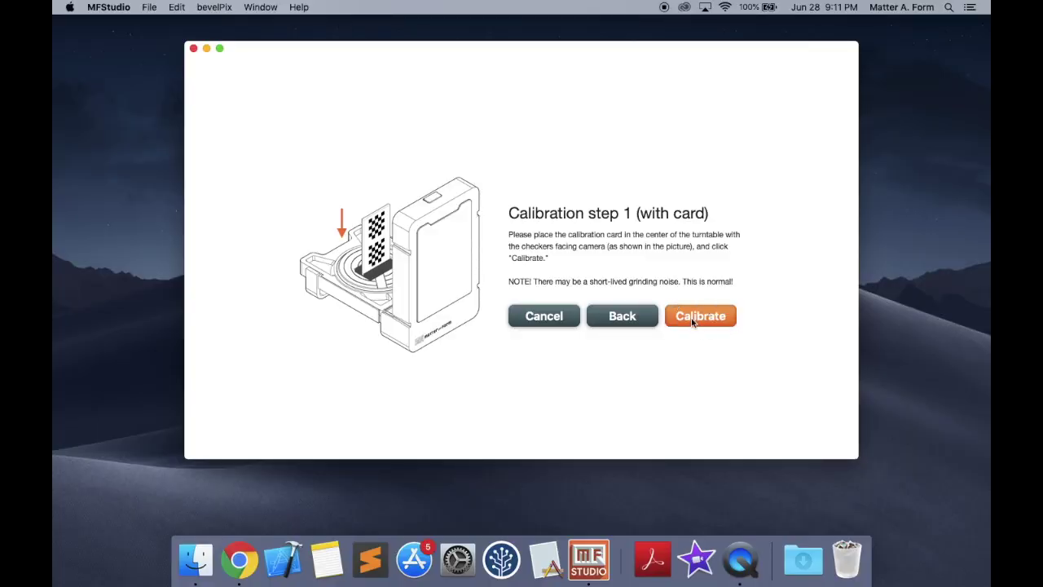
{"action": "left_click", "coordinate": [693, 321]}
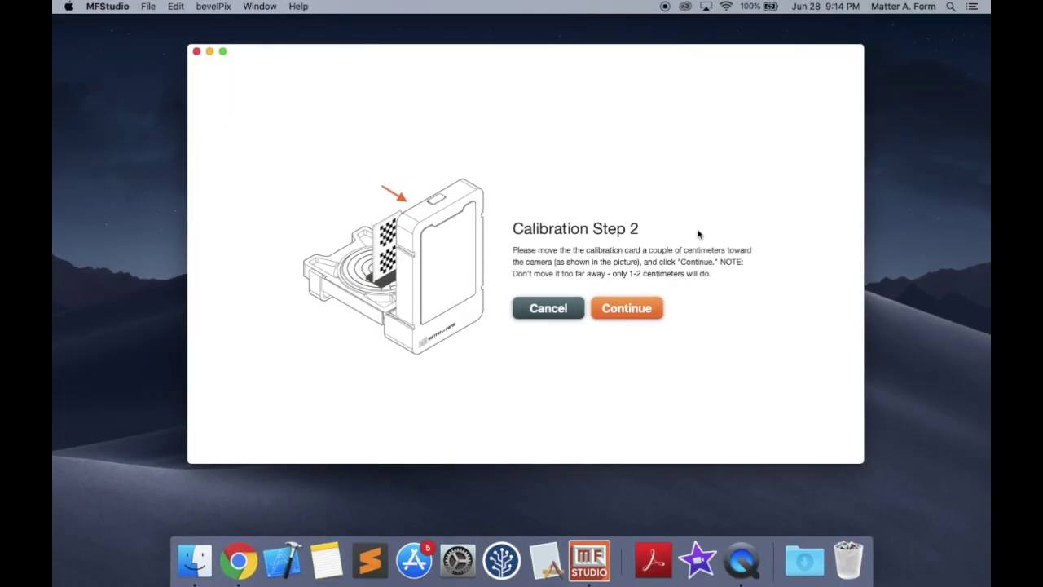
{"action": "left_click", "coordinate": [640, 317]}
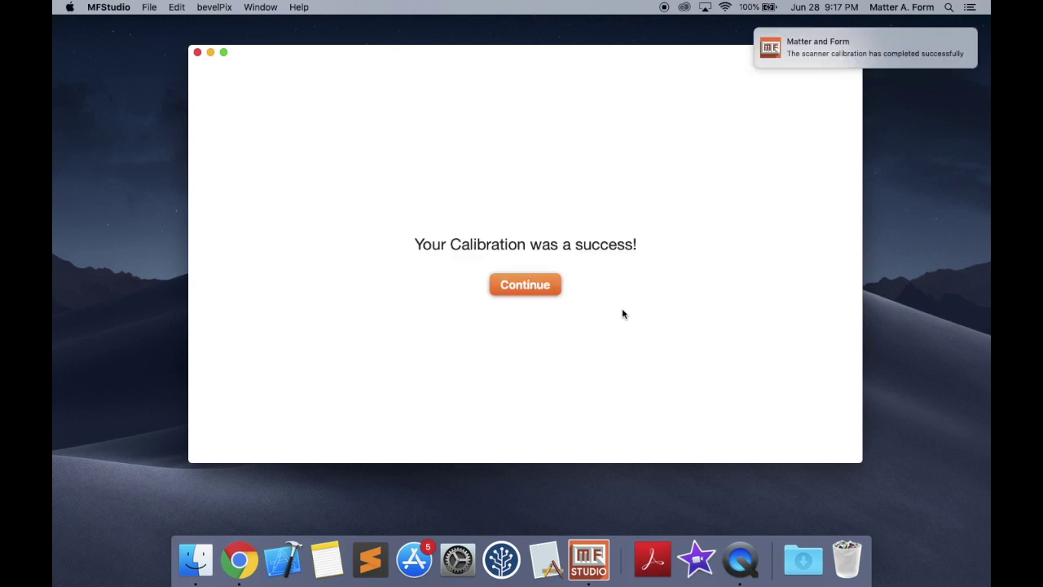
{"action": "left_click", "coordinate": [530, 287]}
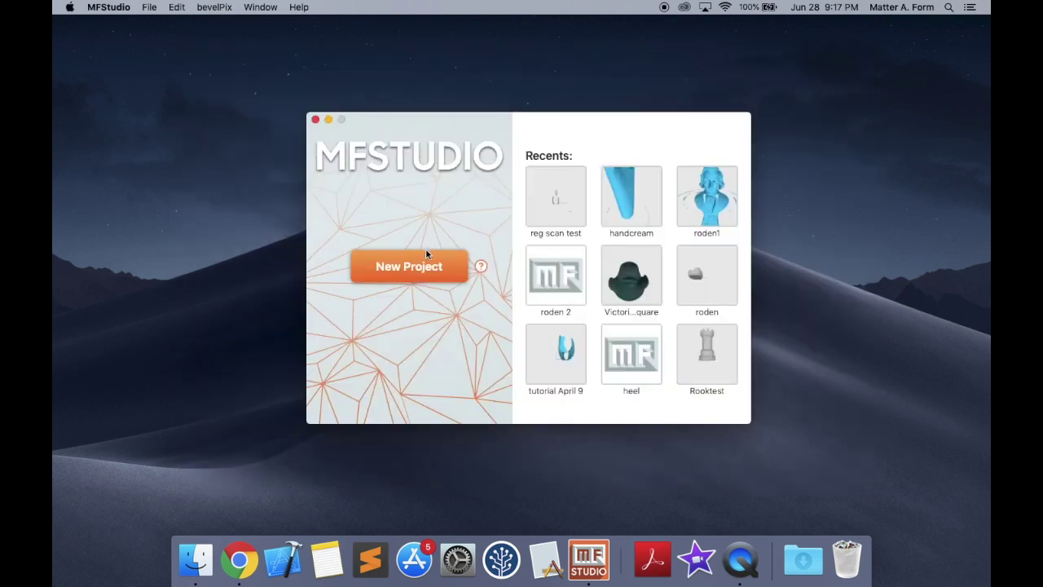
Create a new project 'My scan' saved in Downloads
{"action": "left_click", "coordinate": [420, 270]}
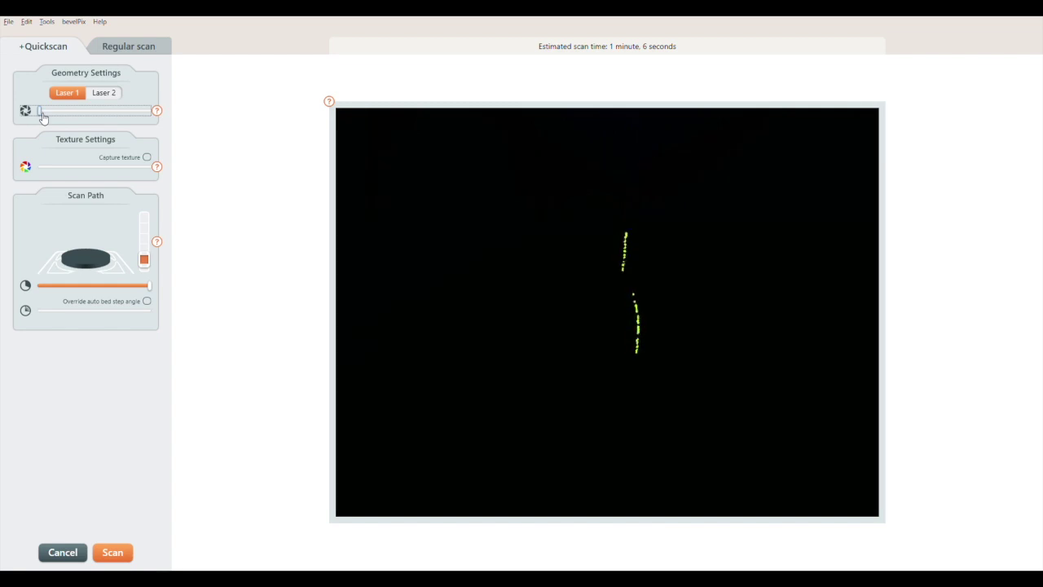
Raise Laser 1 exposure, drop it to minimum, then raise it again to compare the laser line
{"action": "left_click_drag", "start_coordinate": [73, 114], "coordinate": [93, 115]}
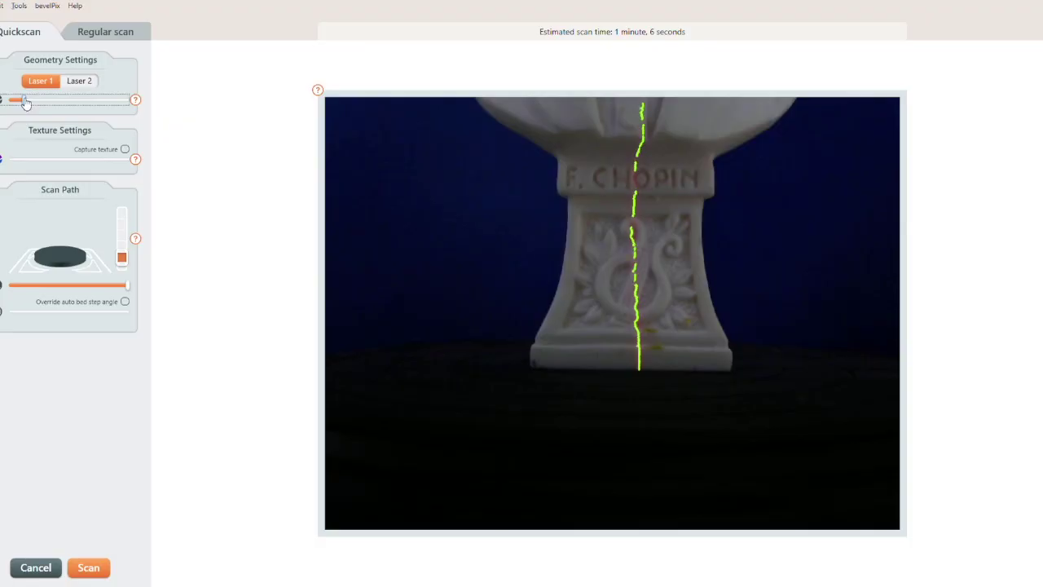
{"action": "mouse_move", "coordinate": [22, 101]}
{"action": "left_mouse_down"}
{"action": "mouse_move", "coordinate": [10, 101]}
{"action": "mouse_move", "coordinate": [36, 101]}
{"action": "left_mouse_up"}
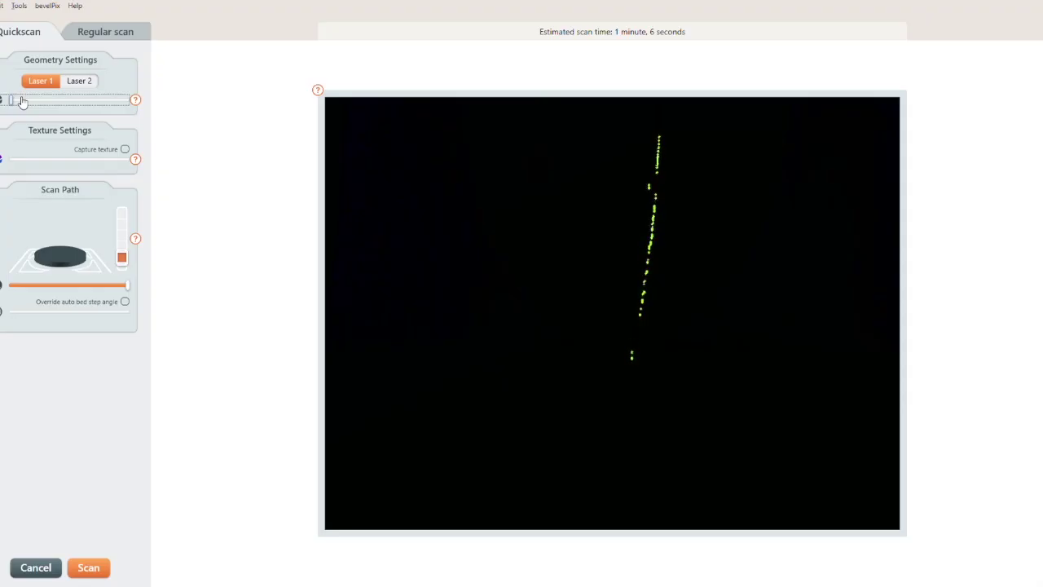
{"action": "left_click_drag", "start_coordinate": [47, 102], "coordinate": [55, 102]}
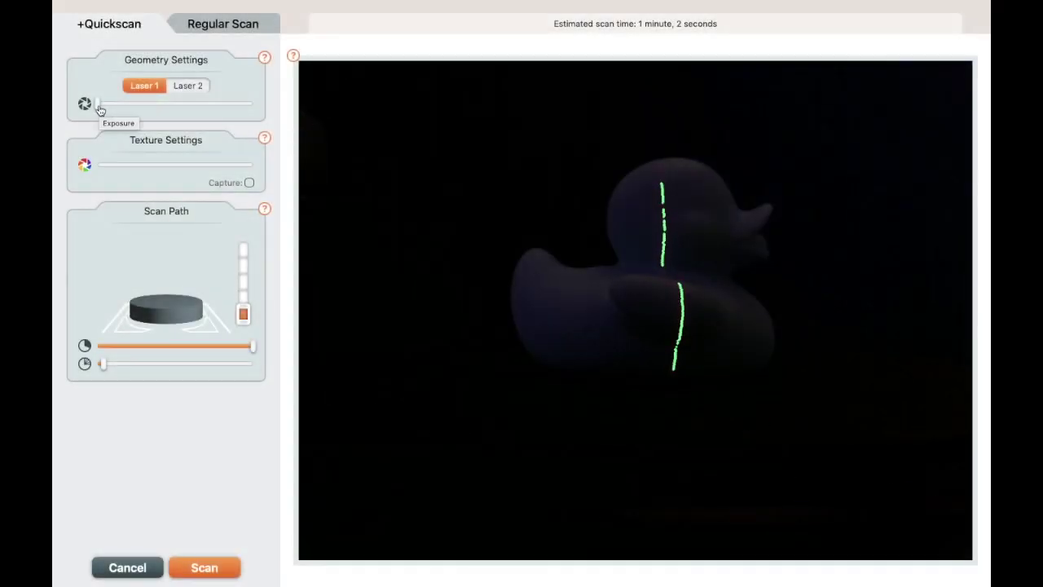
Increase the Geometry exposure until the duck is clearly visible in the preview
{"action": "left_click_drag", "start_coordinate": [100, 109], "coordinate": [143, 117]}
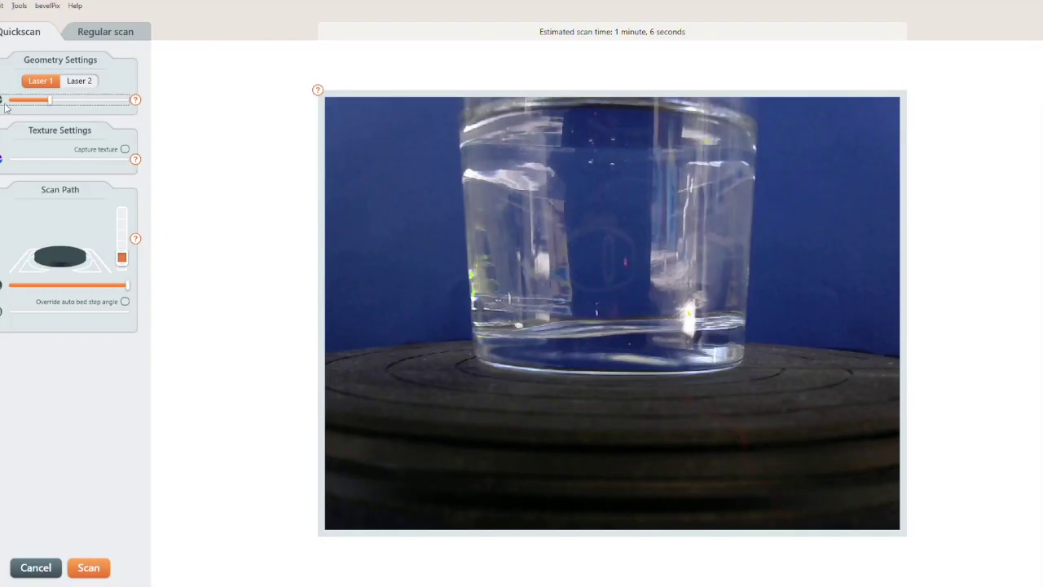
Adjust Laser 1 exposure for the clear glass and dark phone, ending at minimum
{"action": "left_click_drag", "start_coordinate": [55, 104], "coordinate": [87, 106]}
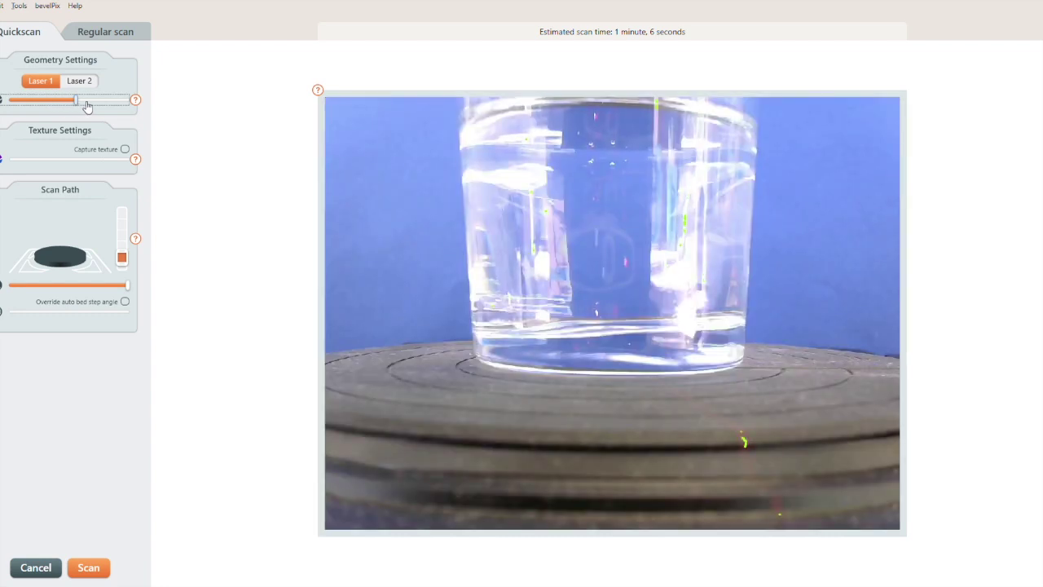
{"action": "left_click_drag", "start_coordinate": [63, 110], "coordinate": [58, 111]}
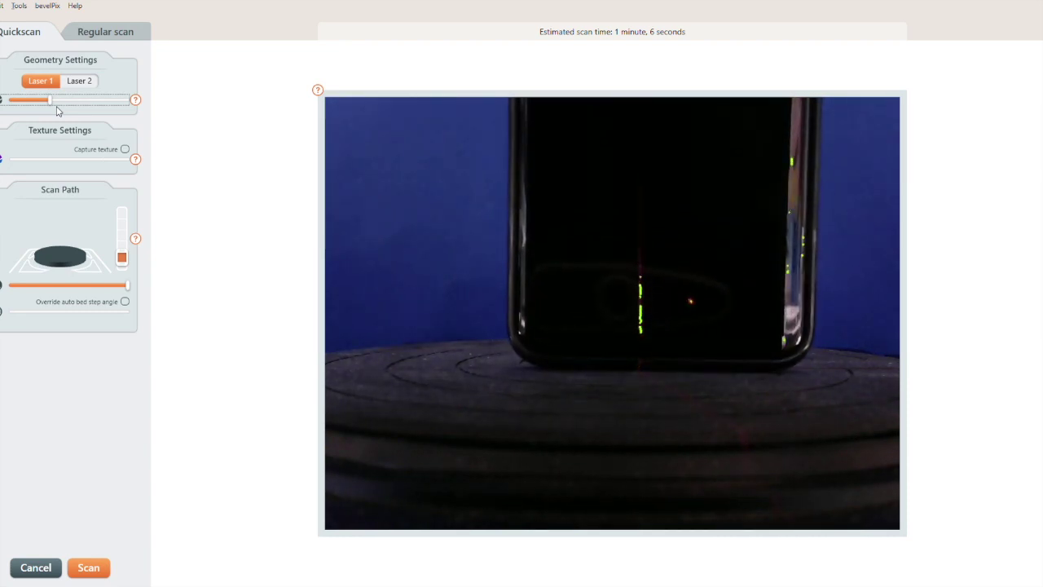
{"action": "left_click", "coordinate": [36, 101]}
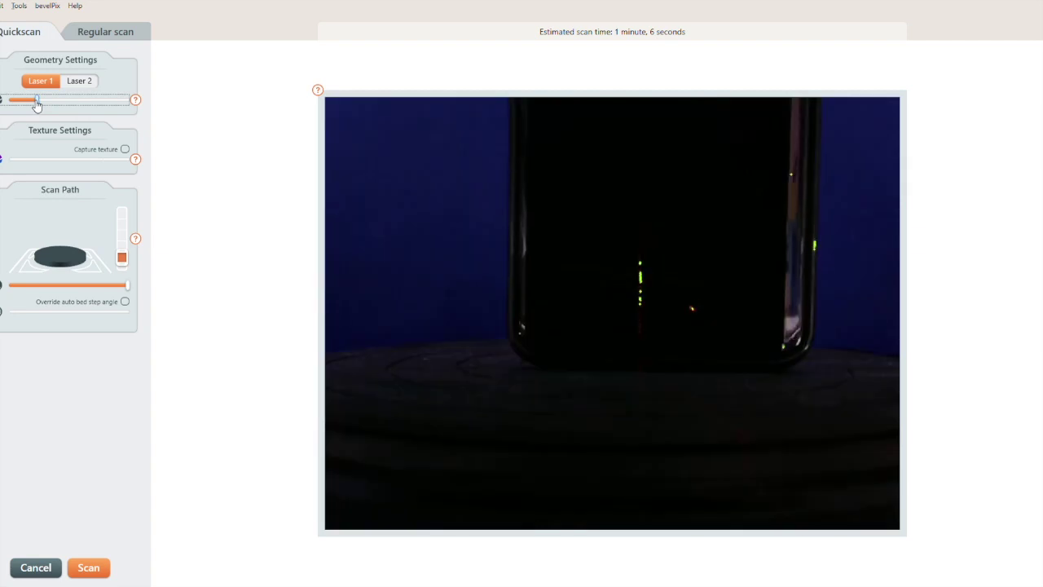
{"action": "left_click_drag", "start_coordinate": [65, 101], "coordinate": [70, 101]}
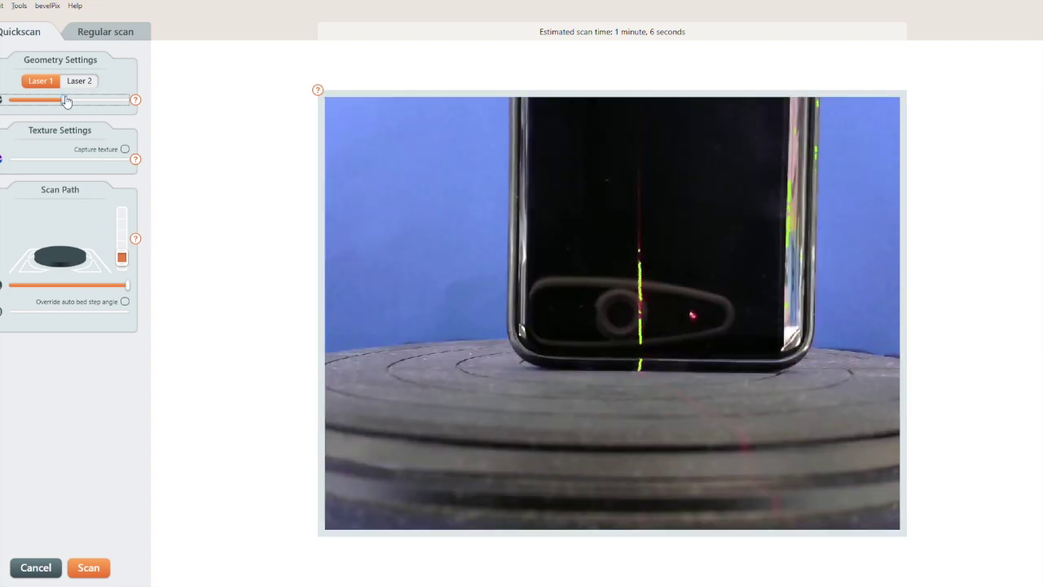
{"action": "mouse_move", "coordinate": [66, 101]}
{"action": "left_mouse_down"}
{"action": "mouse_move", "coordinate": [10, 99]}
{"action": "mouse_move", "coordinate": [49, 99]}
{"action": "left_mouse_up"}
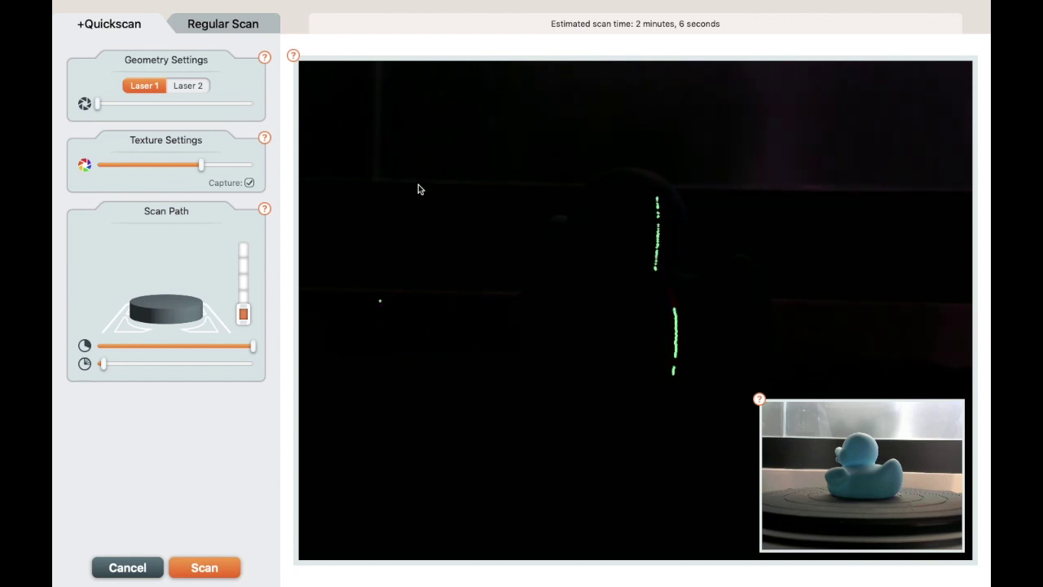
Lower texture exposure, raise Laser 1 exposure to mid-level, and disable texture capture
{"action": "mouse_move", "coordinate": [203, 169]}
{"action": "left_mouse_down"}
{"action": "mouse_move", "coordinate": [169, 168]}
{"action": "mouse_move", "coordinate": [231, 168]}
{"action": "mouse_move", "coordinate": [218, 166]}
{"action": "left_mouse_up"}
{"action": "left_click", "coordinate": [95, 110]}
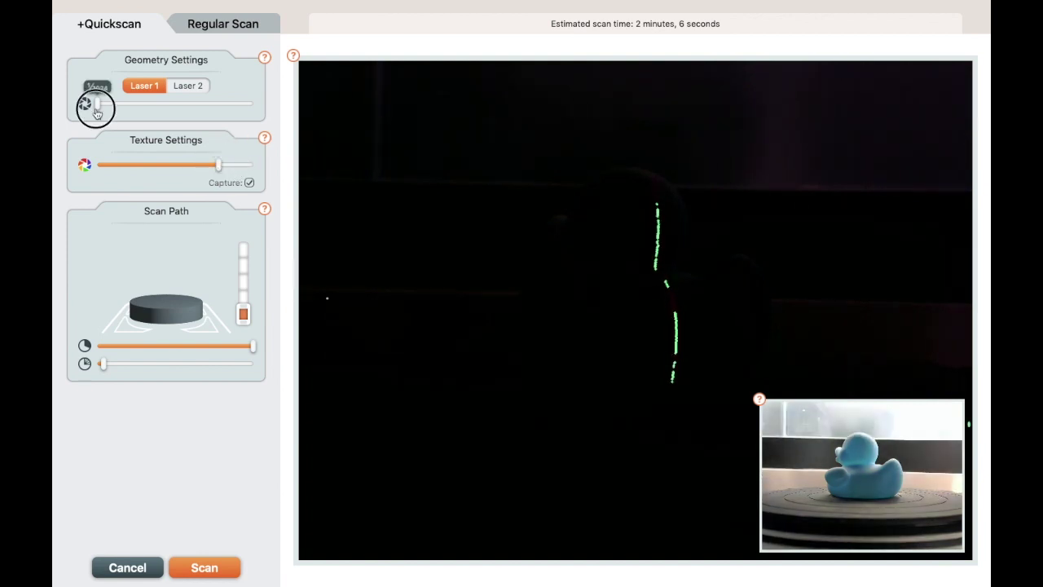
{"action": "left_click_drag", "start_coordinate": [97, 110], "coordinate": [166, 116]}
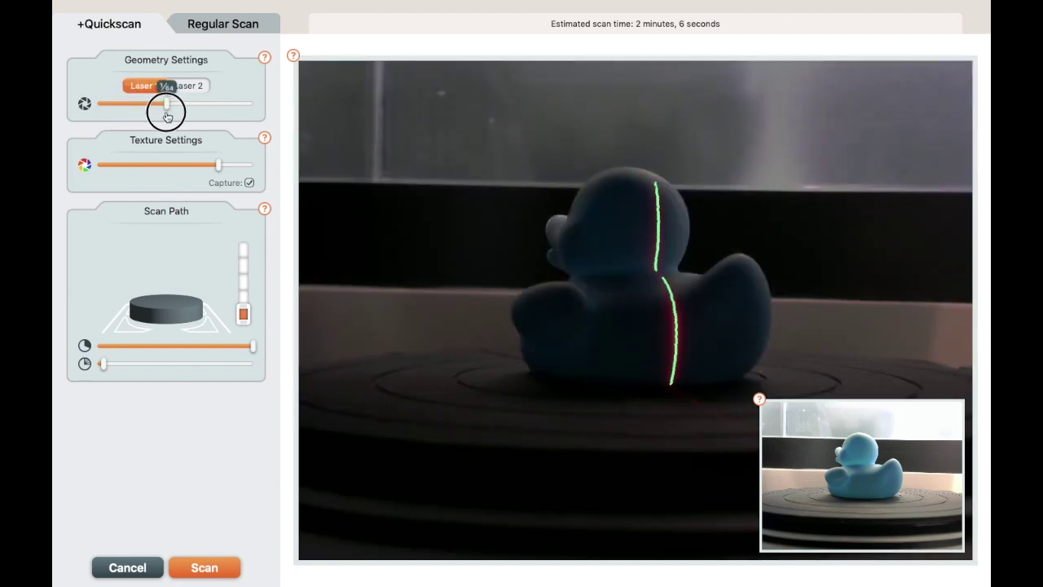
{"action": "left_click_drag", "start_coordinate": [167, 117], "coordinate": [168, 116]}
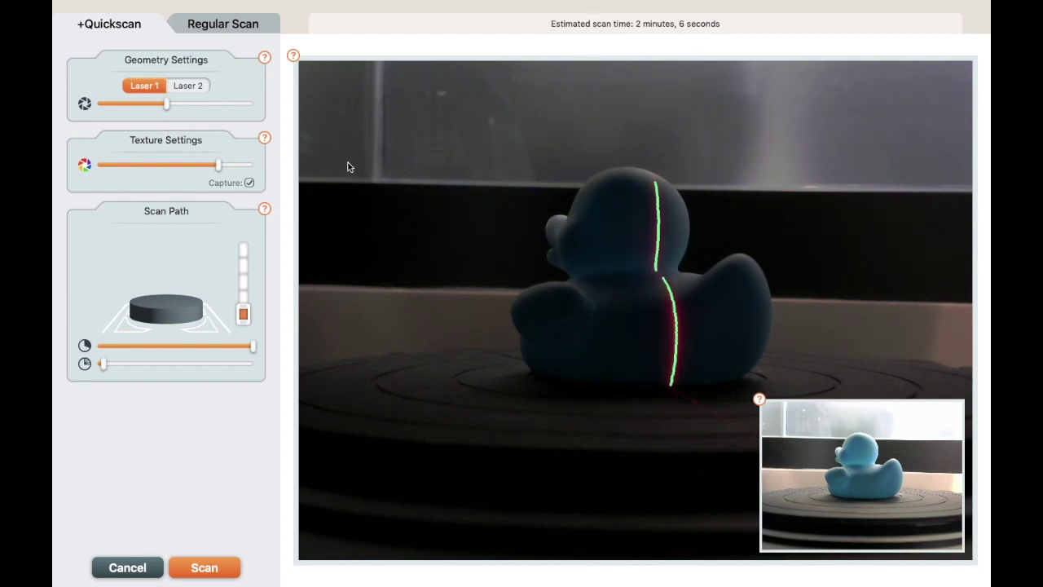
{"action": "left_click", "coordinate": [250, 183]}
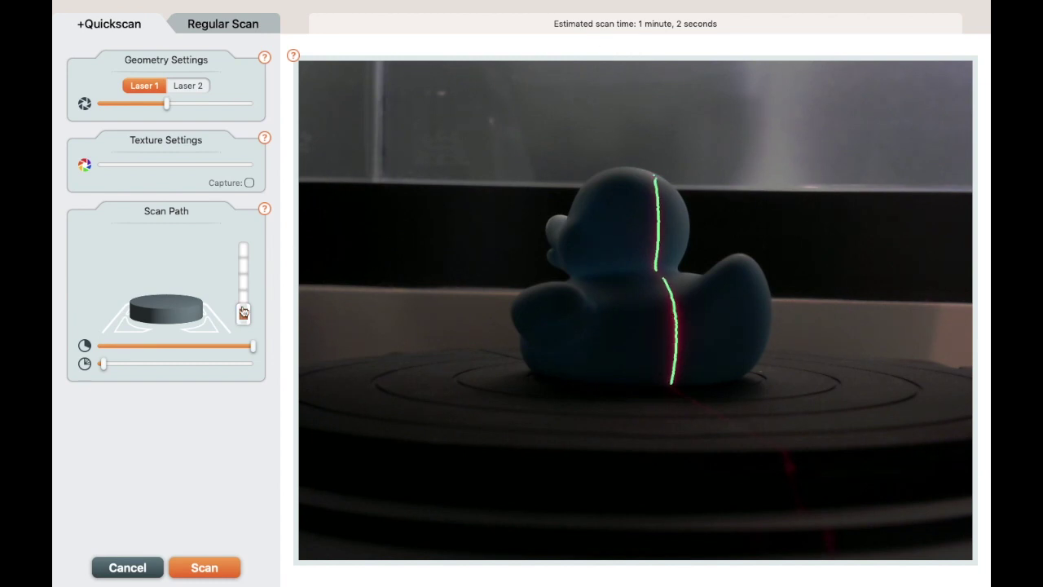
{"action": "left_click_drag", "start_coordinate": [243, 312], "coordinate": [246, 277]}
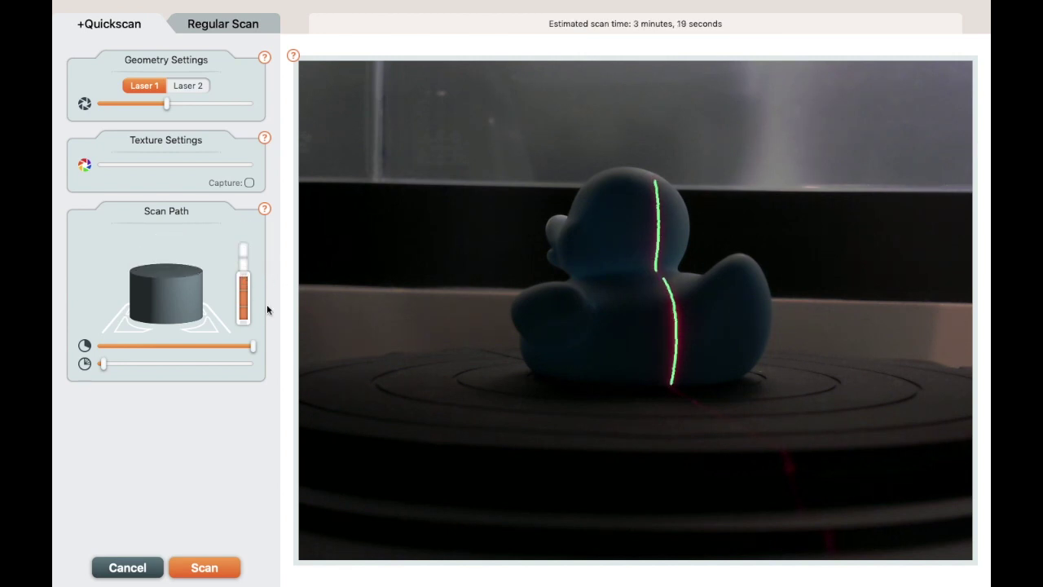
{"action": "mouse_move", "coordinate": [243, 328]}
{"action": "left_mouse_down"}
{"action": "mouse_move", "coordinate": [248, 291]}
{"action": "mouse_move", "coordinate": [245, 325]}
{"action": "left_mouse_up"}
{"action": "left_click_drag", "start_coordinate": [247, 279], "coordinate": [243, 308]}
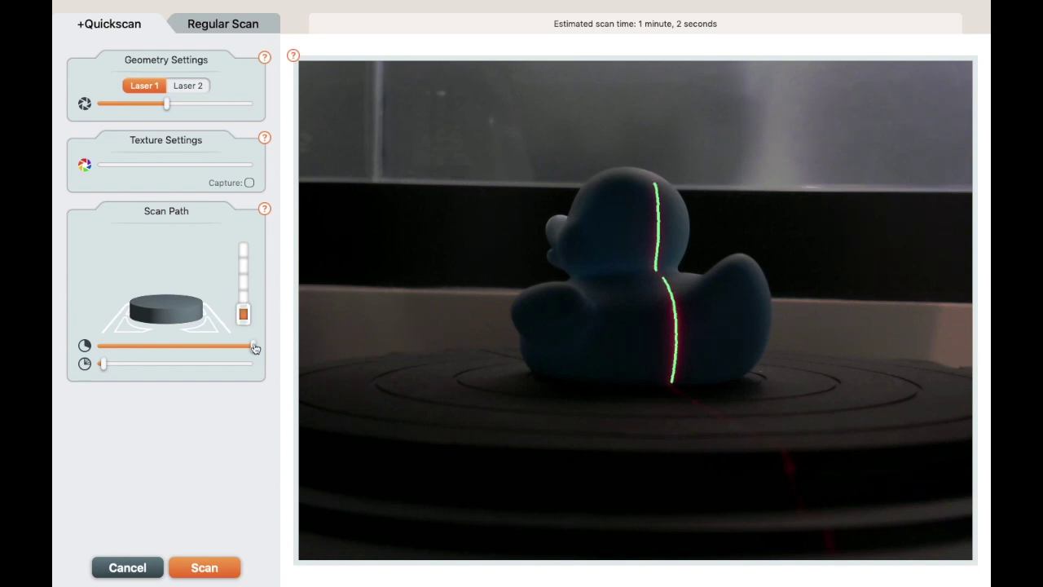
{"action": "left_click_drag", "start_coordinate": [254, 348], "coordinate": [176, 349]}
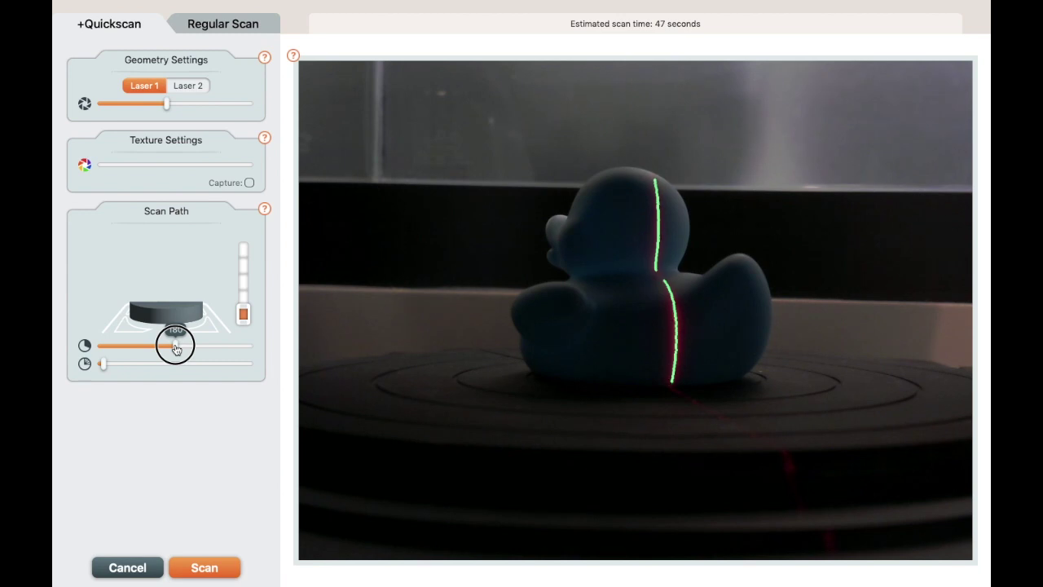
{"action": "left_click_drag", "start_coordinate": [176, 349], "coordinate": [269, 344]}
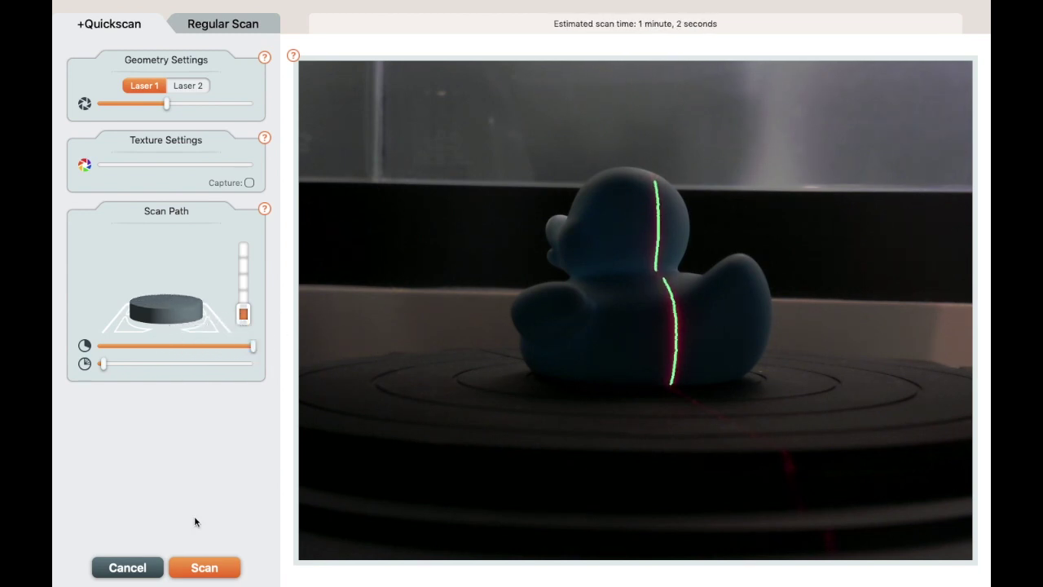
Run the Quickscan of the duck, orbiting the point cloud as it builds
{"action": "left_click", "coordinate": [204, 568]}
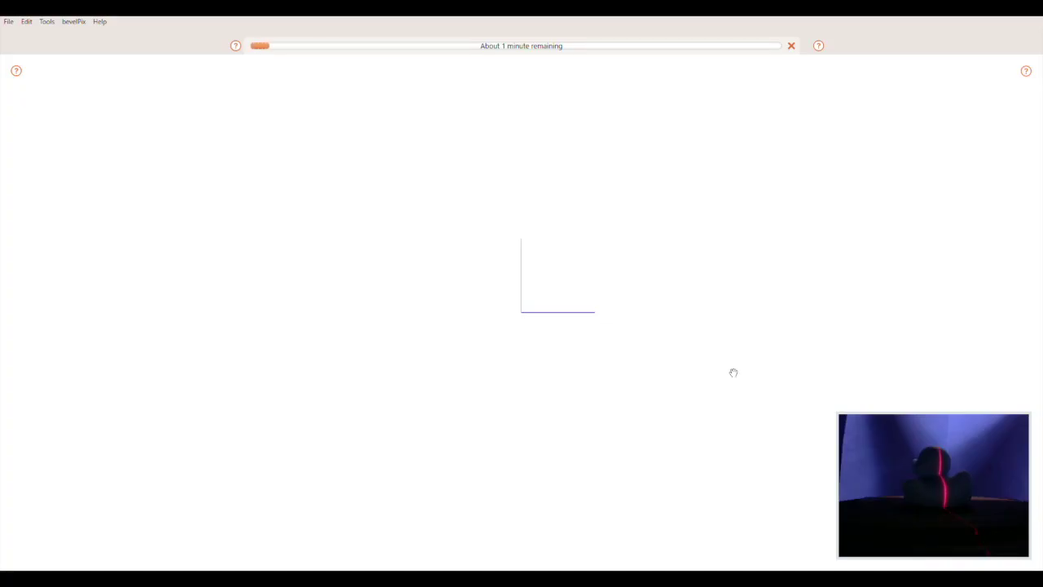
{"action": "left_click_drag", "start_coordinate": [642, 348], "coordinate": [494, 349]}
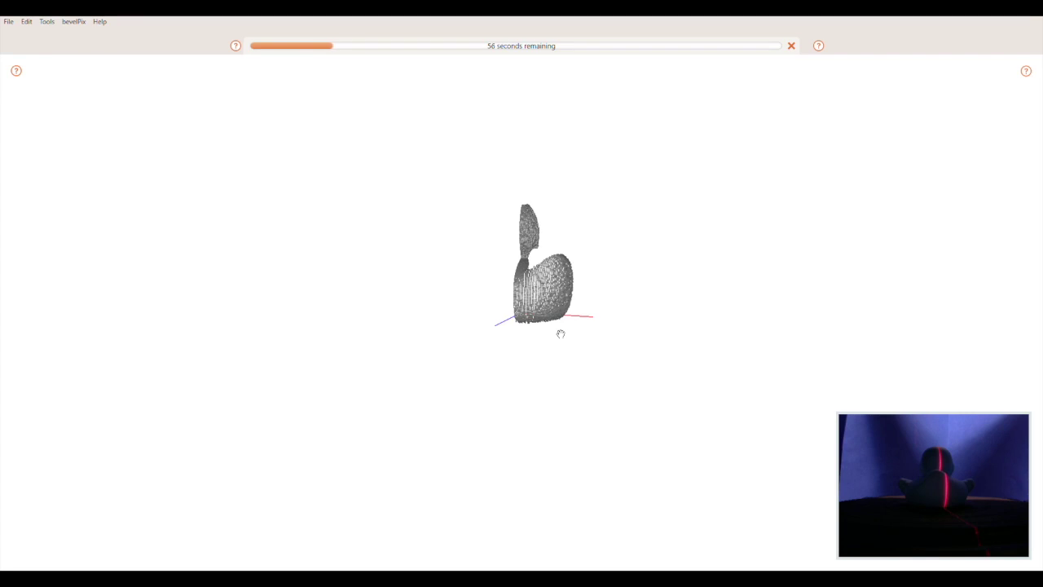
{"action": "left_click_drag", "start_coordinate": [560, 334], "coordinate": [541, 339]}
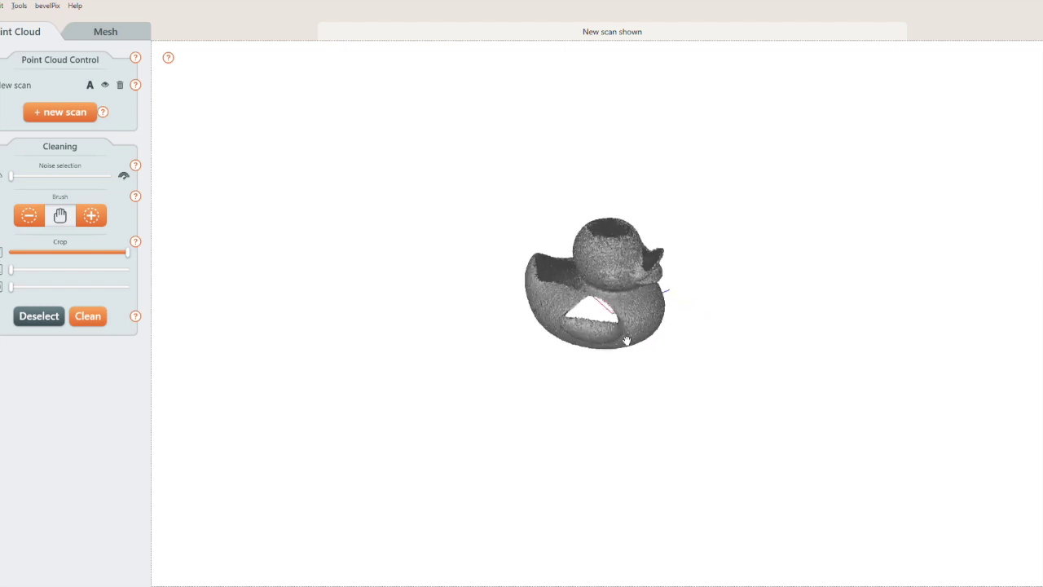
Zoom and orbit the duck scan to inspect its hollow underside, back and edge
{"action": "scroll", "coordinate": [670, 337], "scroll_direction": "up", "scroll_amount": 2}
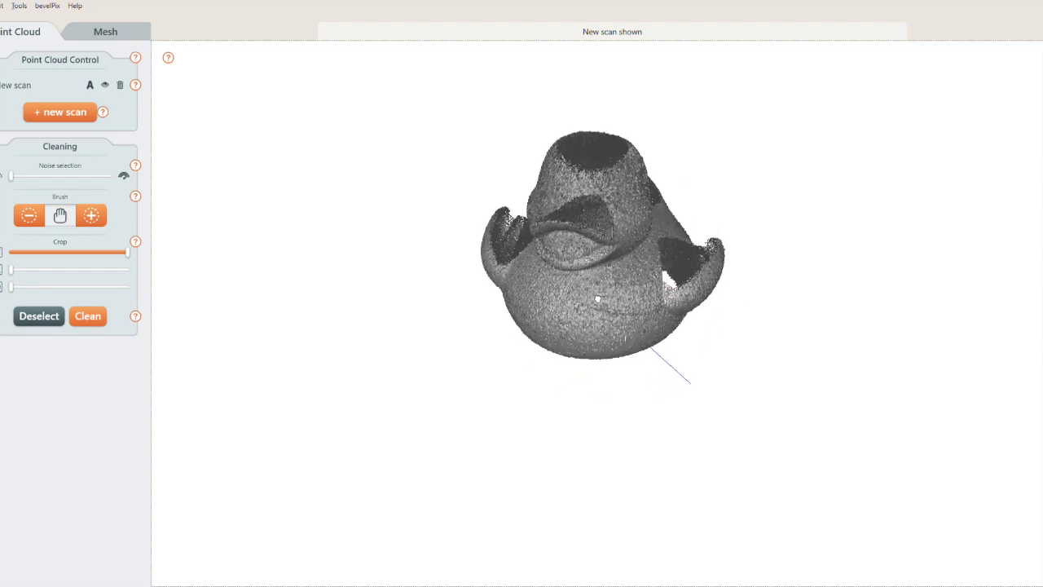
{"action": "left_click_drag", "start_coordinate": [597, 299], "coordinate": [620, 343]}
{"action": "left_click_drag", "start_coordinate": [664, 297], "coordinate": [585, 381]}
{"action": "scroll", "coordinate": [603, 299], "scroll_direction": "down", "scroll_amount": 3}
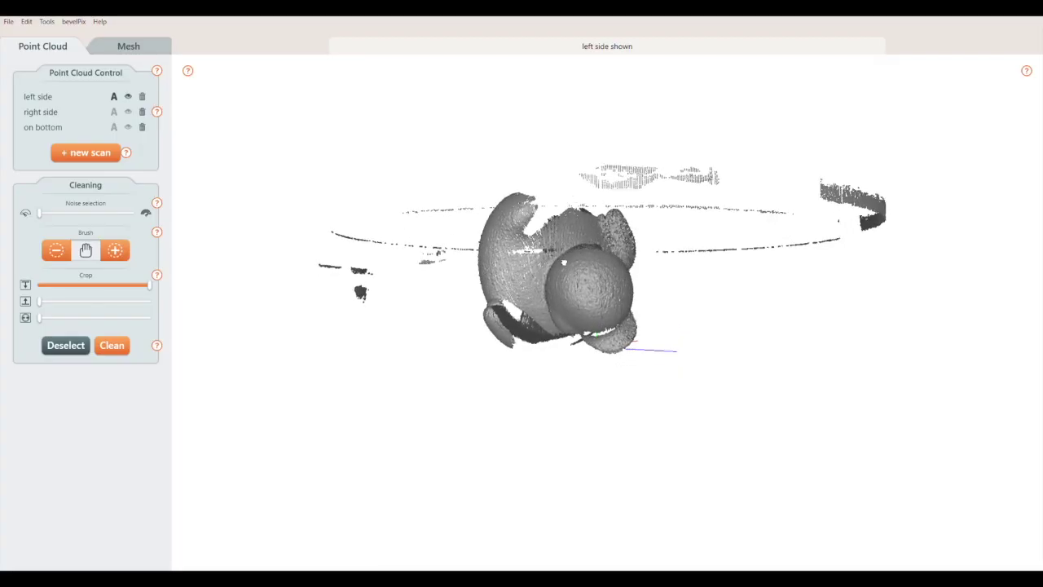
{"action": "left_click_drag", "start_coordinate": [555, 318], "coordinate": [554, 340]}
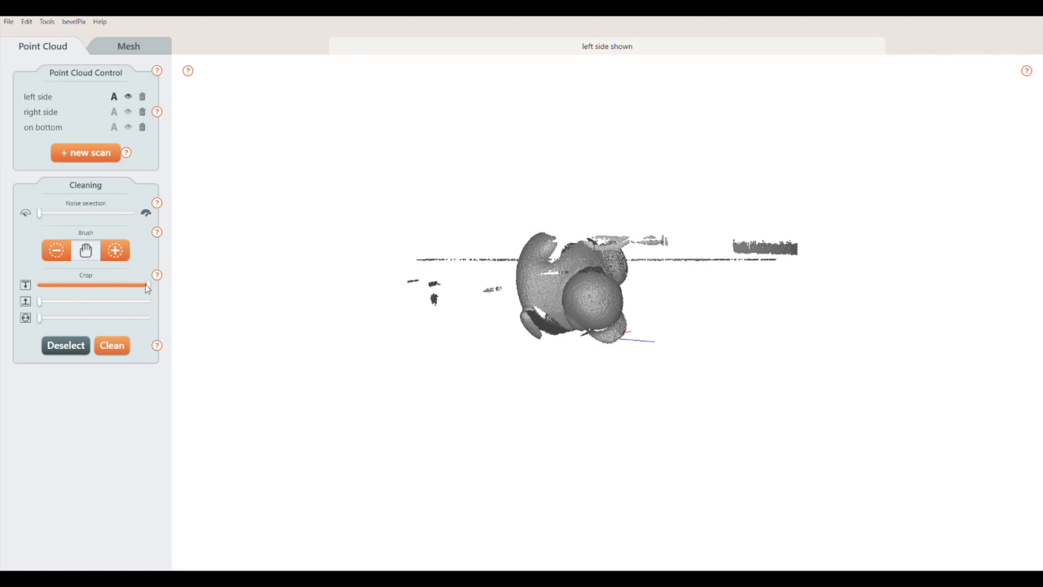
Crop-select and delete the turntable ring points at the scan's base, then resize the + selection brush
{"action": "mouse_move", "coordinate": [140, 289]}
{"action": "left_mouse_down"}
{"action": "mouse_move", "coordinate": [126, 290]}
{"action": "mouse_move", "coordinate": [152, 289]}
{"action": "left_mouse_up"}
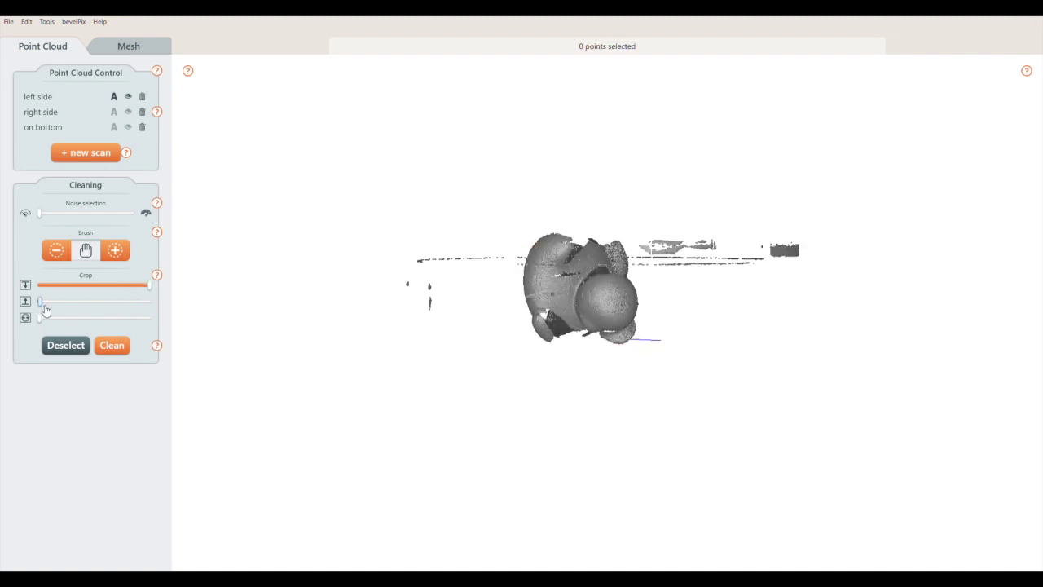
{"action": "left_click_drag", "start_coordinate": [45, 309], "coordinate": [71, 325]}
{"action": "left_click", "coordinate": [40, 319]}
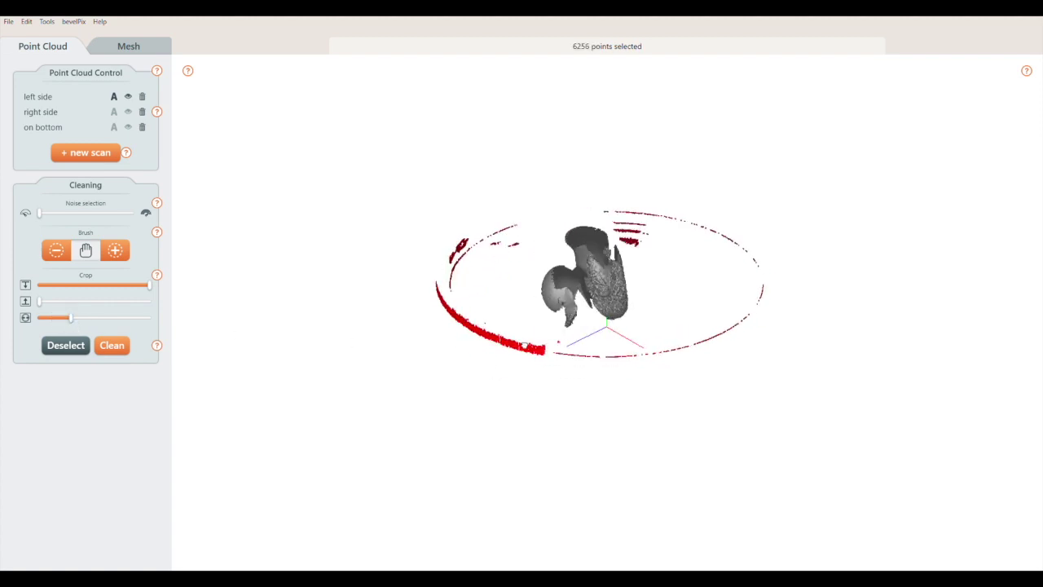
{"action": "left_click", "coordinate": [112, 346]}
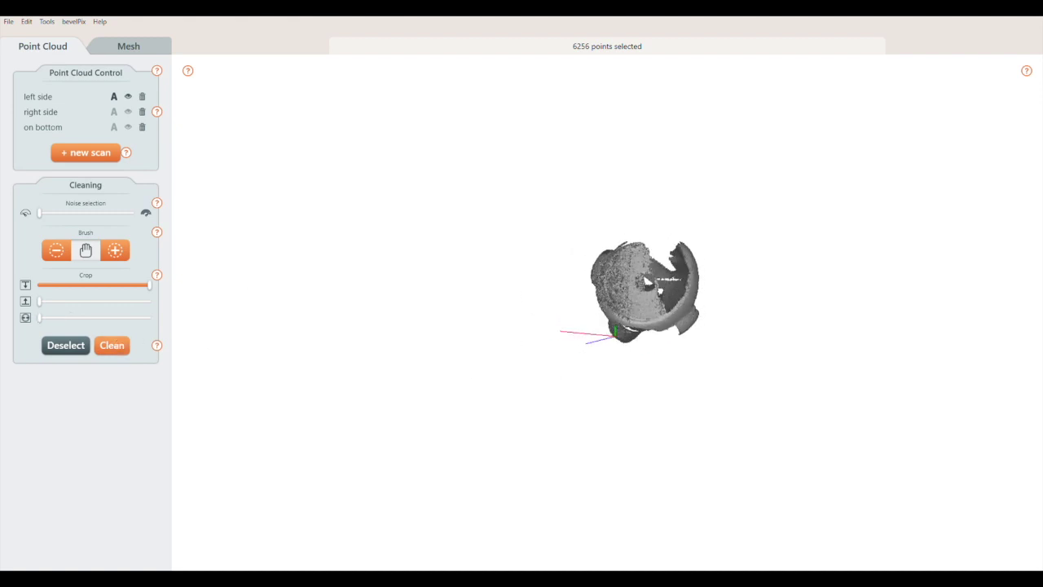
{"action": "left_click", "coordinate": [115, 250]}
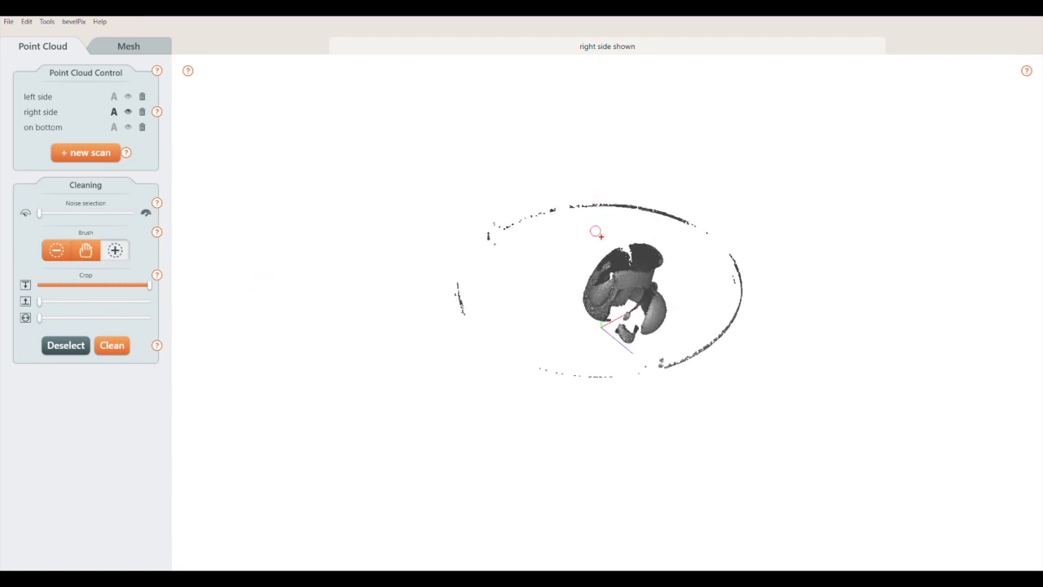
{"action": "scroll", "coordinate": [595, 232], "scroll_direction": "up", "scroll_amount": 5}
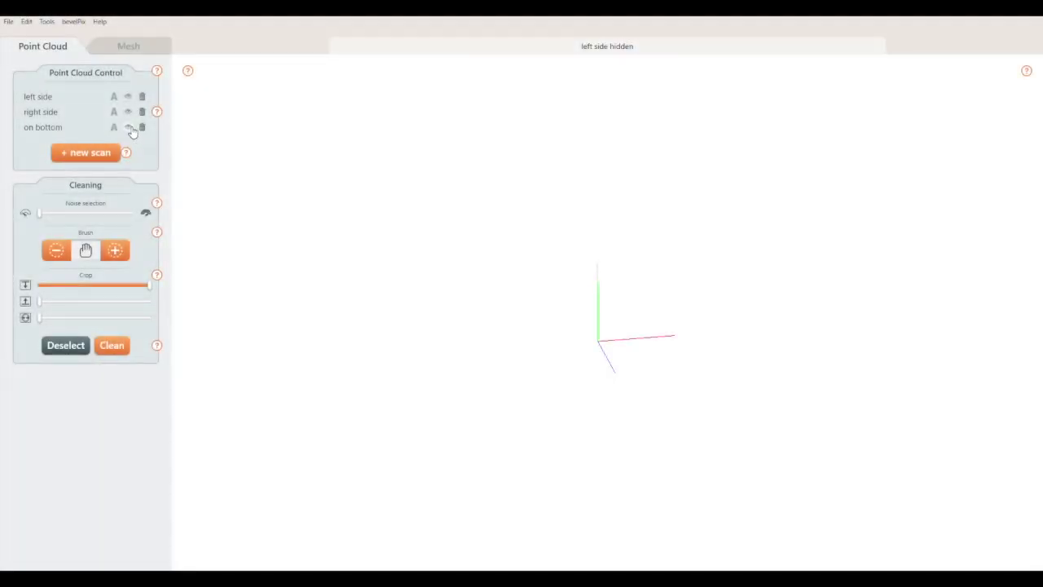
Display the on bottom scan and align it as the base scan of the duck
{"action": "left_click", "coordinate": [128, 127]}
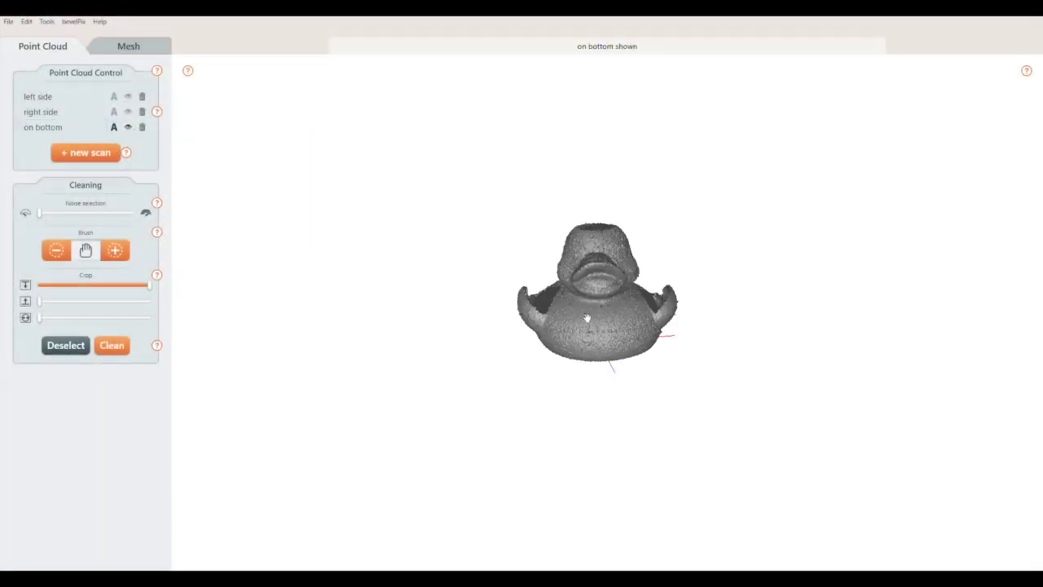
{"action": "left_click_drag", "start_coordinate": [587, 318], "coordinate": [429, 242]}
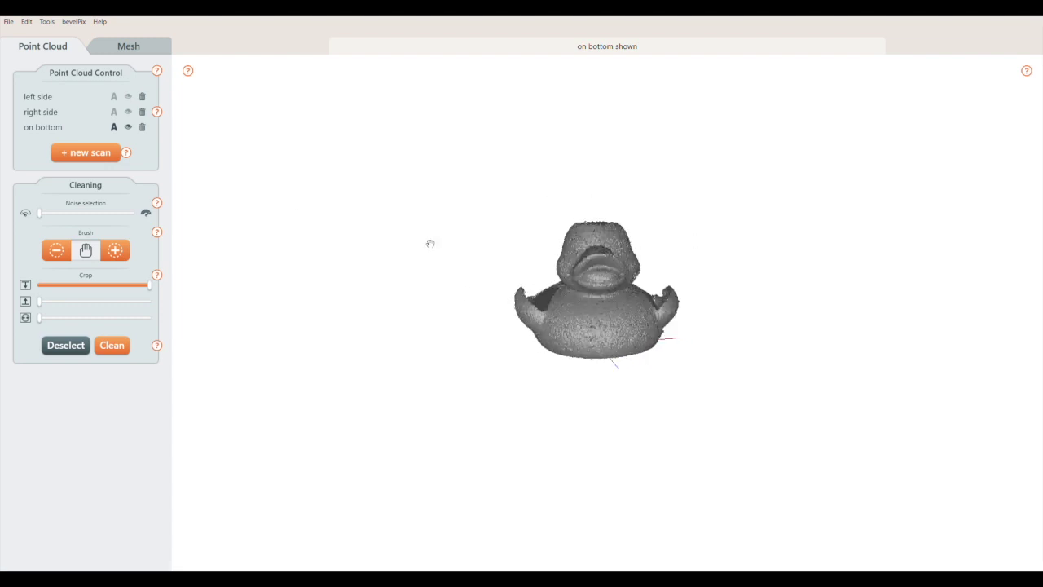
{"action": "left_click", "coordinate": [114, 127]}
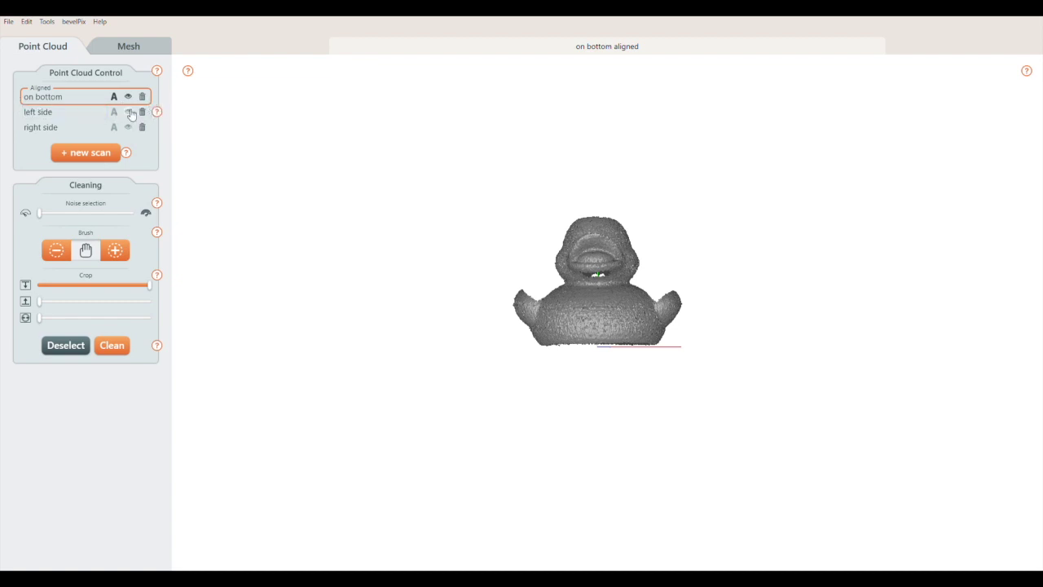
Display the left side scan and align it to the on bottom scan
{"action": "left_click_drag", "start_coordinate": [507, 262], "coordinate": [515, 309]}
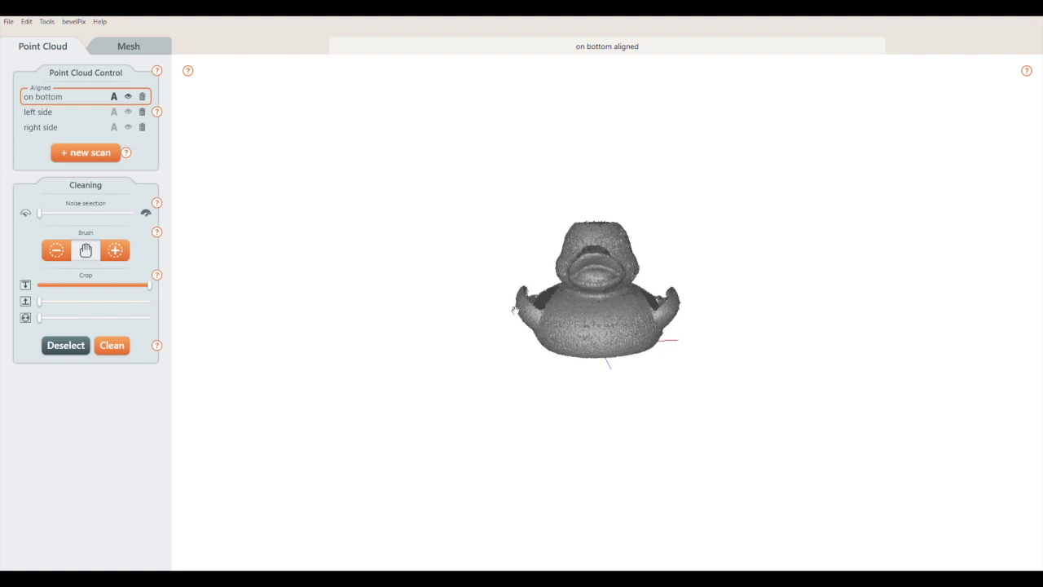
{"action": "left_click", "coordinate": [127, 115]}
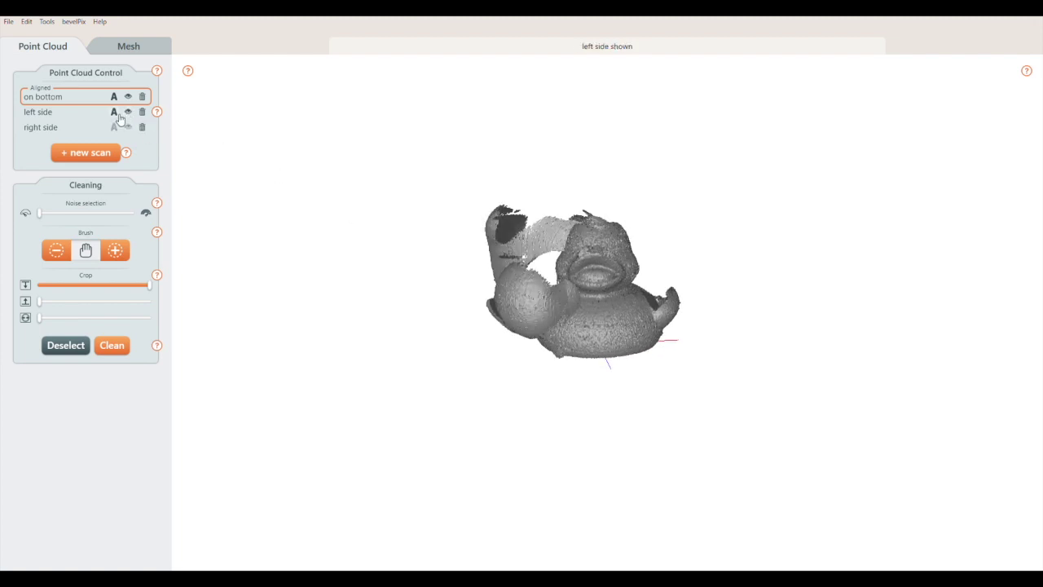
{"action": "left_click", "coordinate": [114, 112]}
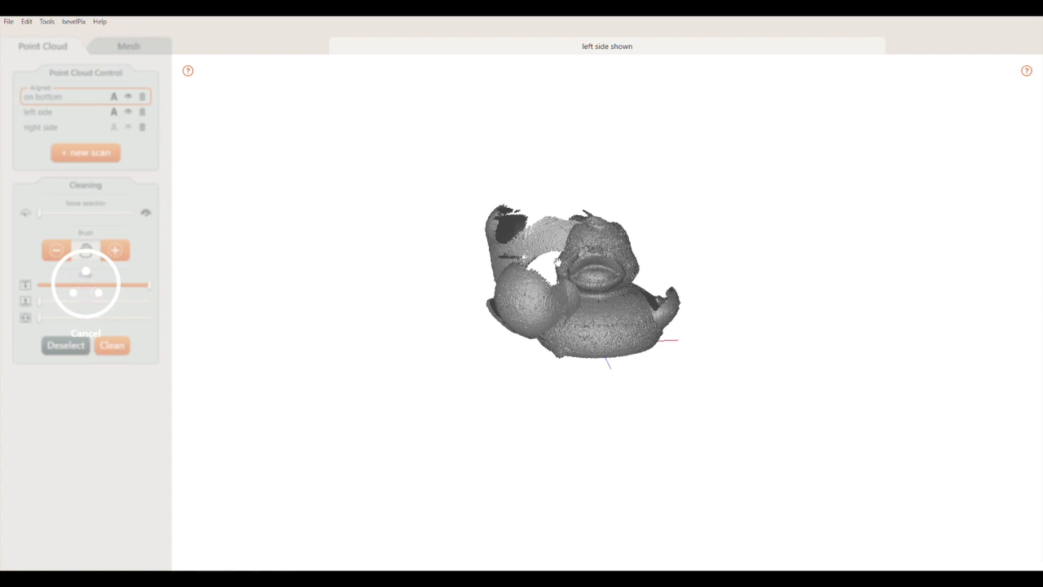
Inspect the merged duck from the side and underside, then display the right side scan
{"action": "left_click_drag", "start_coordinate": [579, 305], "coordinate": [589, 118]}
{"action": "left_click_drag", "start_coordinate": [624, 341], "coordinate": [560, 288]}
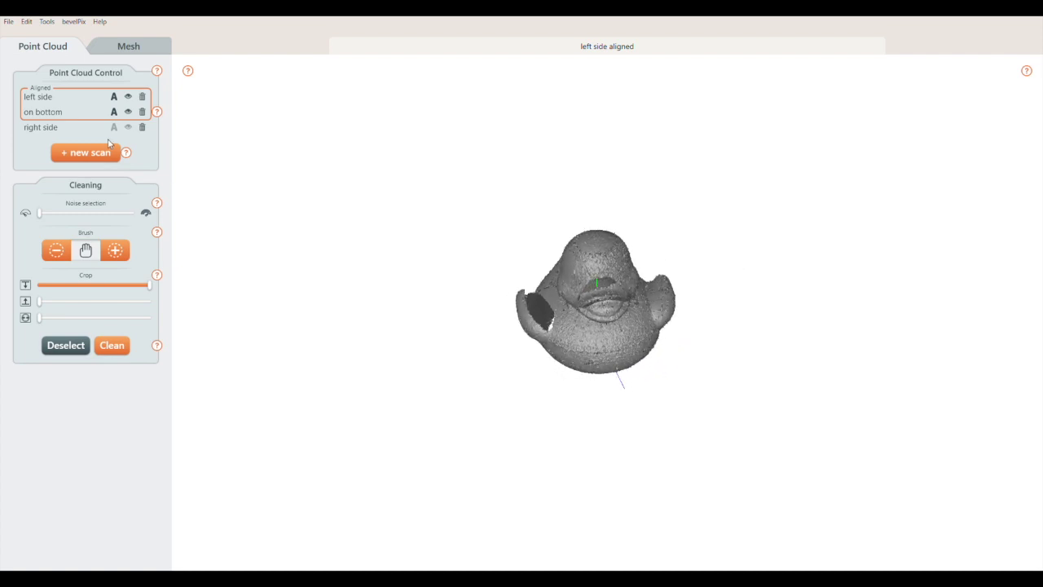
{"action": "left_click", "coordinate": [129, 128]}
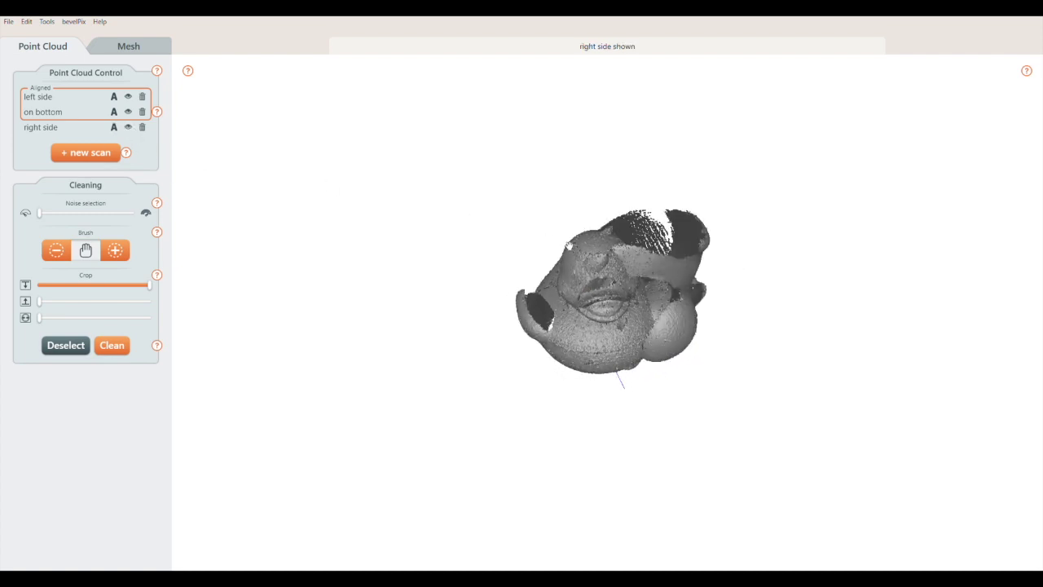
Align the right side scan with the other two and inspect the complete duck cloud
{"action": "left_click_drag", "start_coordinate": [568, 246], "coordinate": [183, 147]}
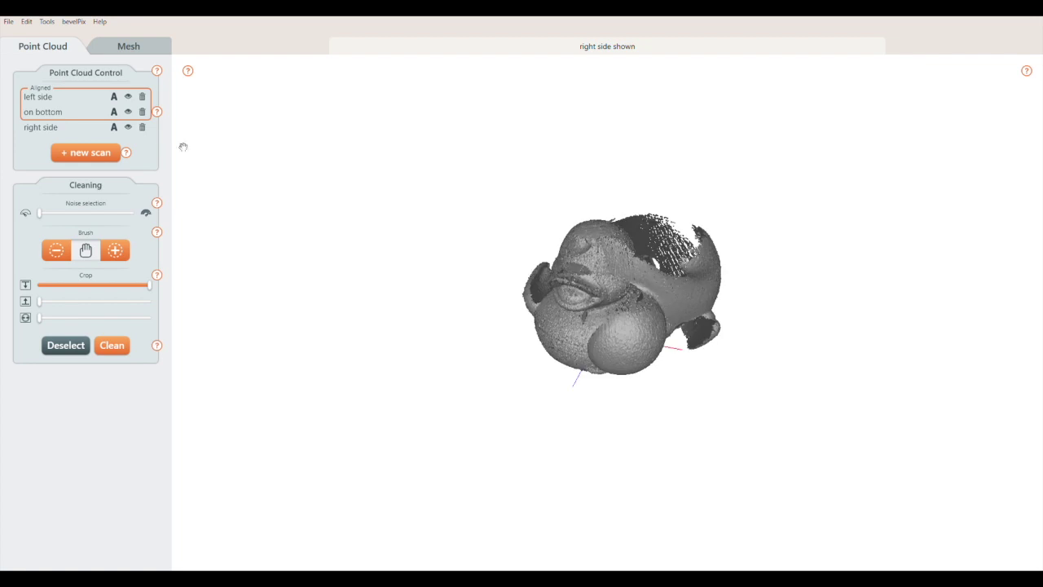
{"action": "left_click", "coordinate": [115, 128]}
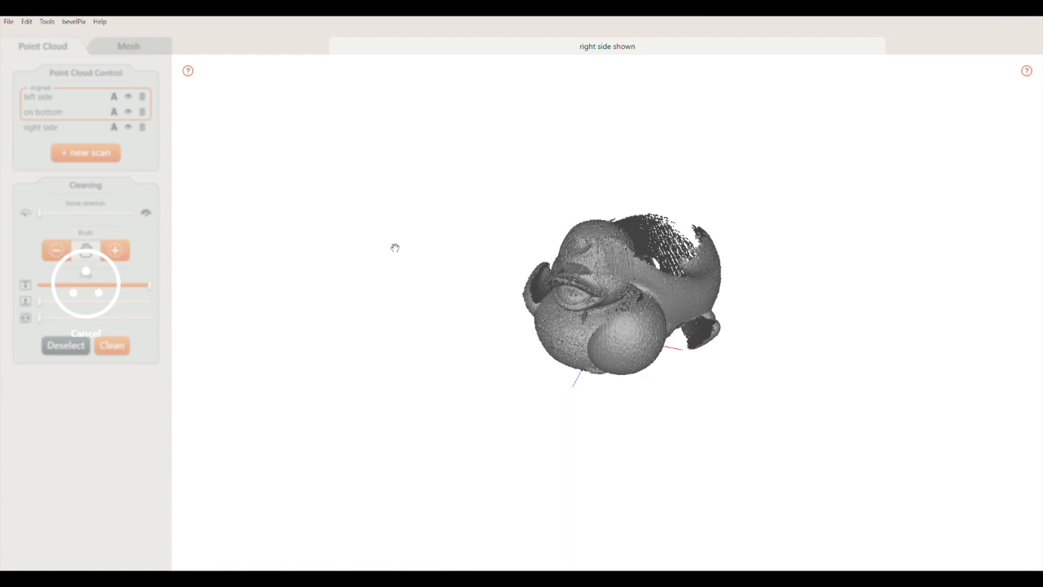
{"action": "left_click_drag", "start_coordinate": [562, 305], "coordinate": [624, 331]}
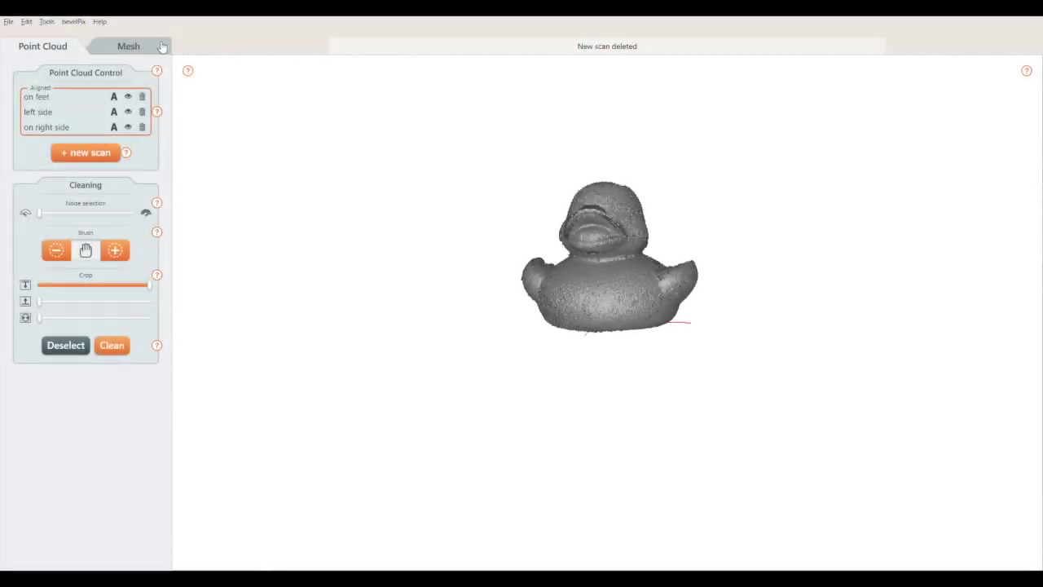
Lower the Mesh Options detail slider and build a solid 114,020-face duck mesh
{"action": "left_click", "coordinate": [150, 46]}
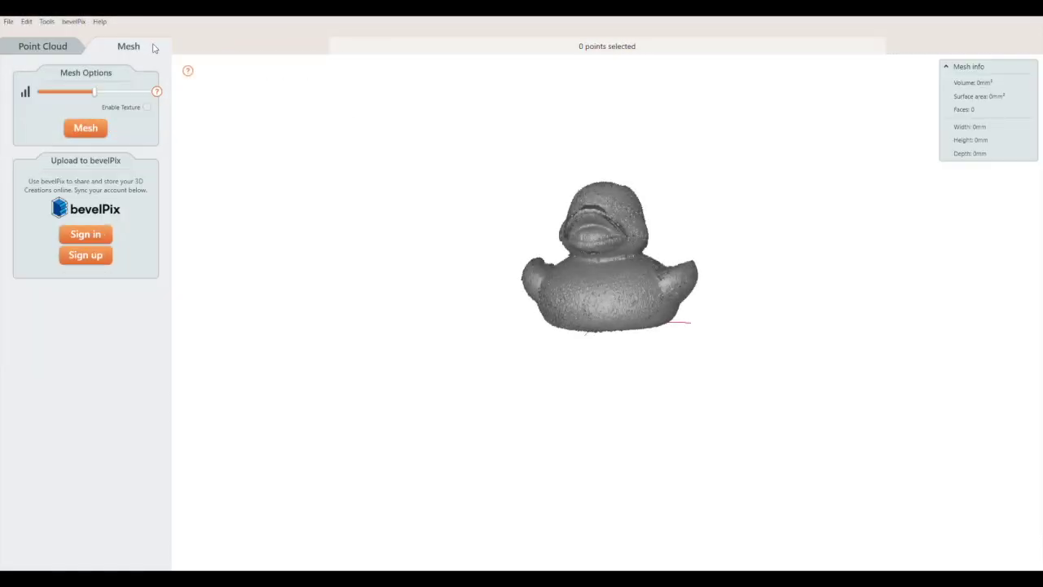
{"action": "left_click_drag", "start_coordinate": [95, 96], "coordinate": [110, 97]}
{"action": "left_click_drag", "start_coordinate": [109, 97], "coordinate": [98, 97]}
{"action": "left_click", "coordinate": [93, 130]}
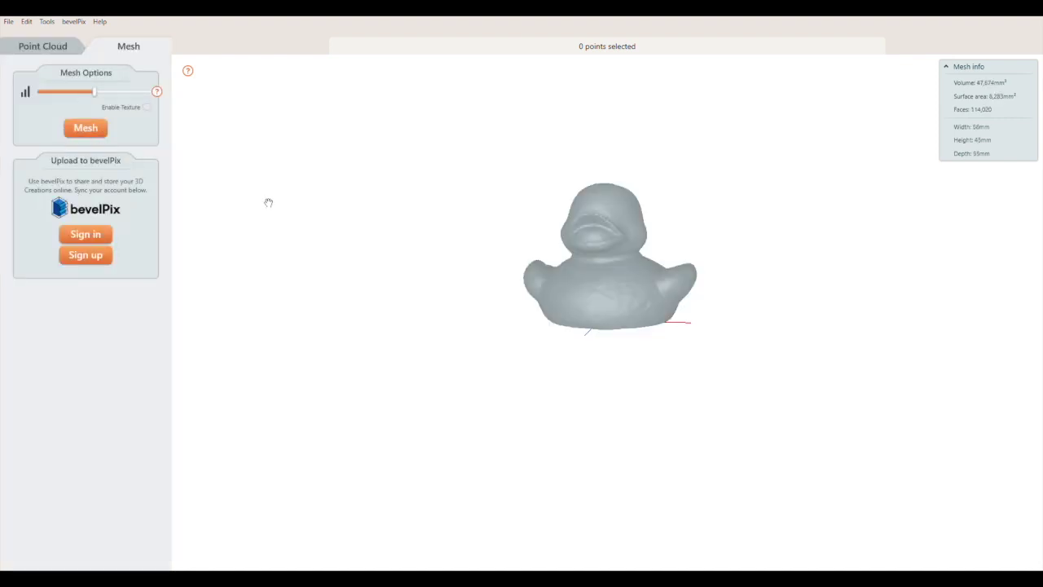
{"action": "left_click_drag", "start_coordinate": [482, 268], "coordinate": [717, 269]}
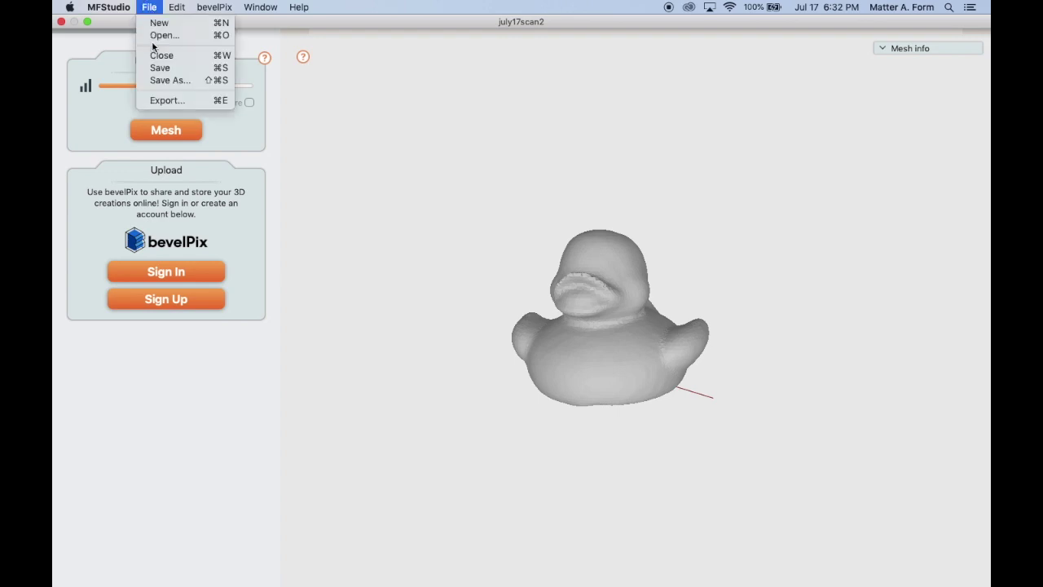
Export the duck mesh to Downloads in stl format as 'my duck'
{"action": "left_click", "coordinate": [159, 101]}
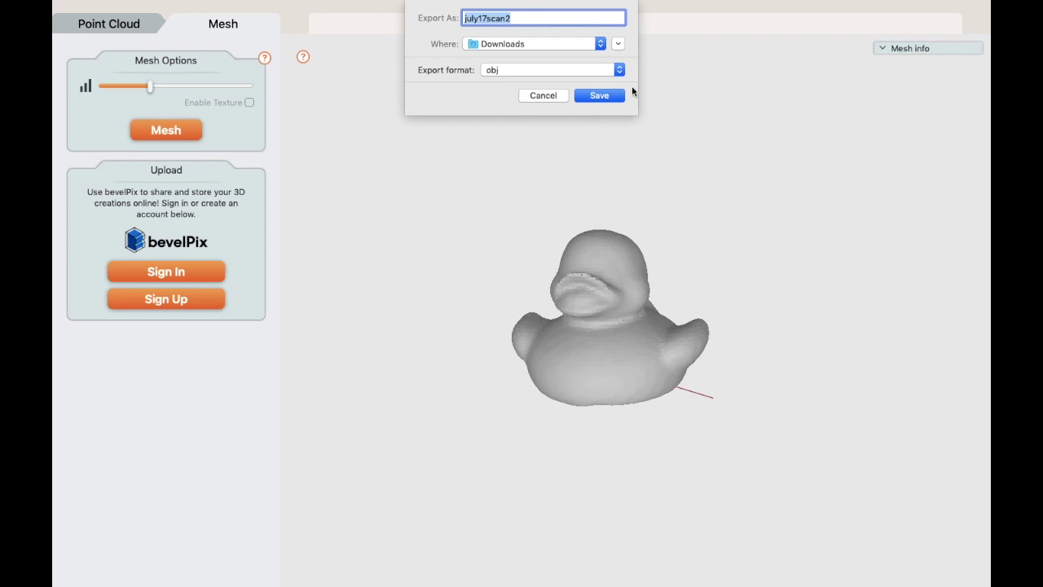
{"action": "left_click", "coordinate": [620, 70]}
{"action": "left_click", "coordinate": [540, 83]}
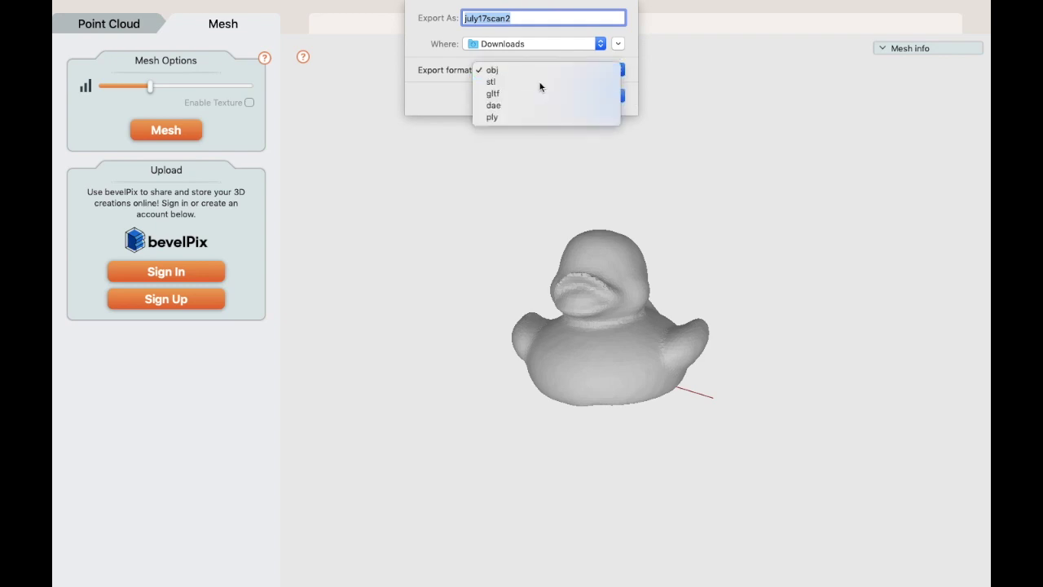
{"action": "type", "text": "my duck"}
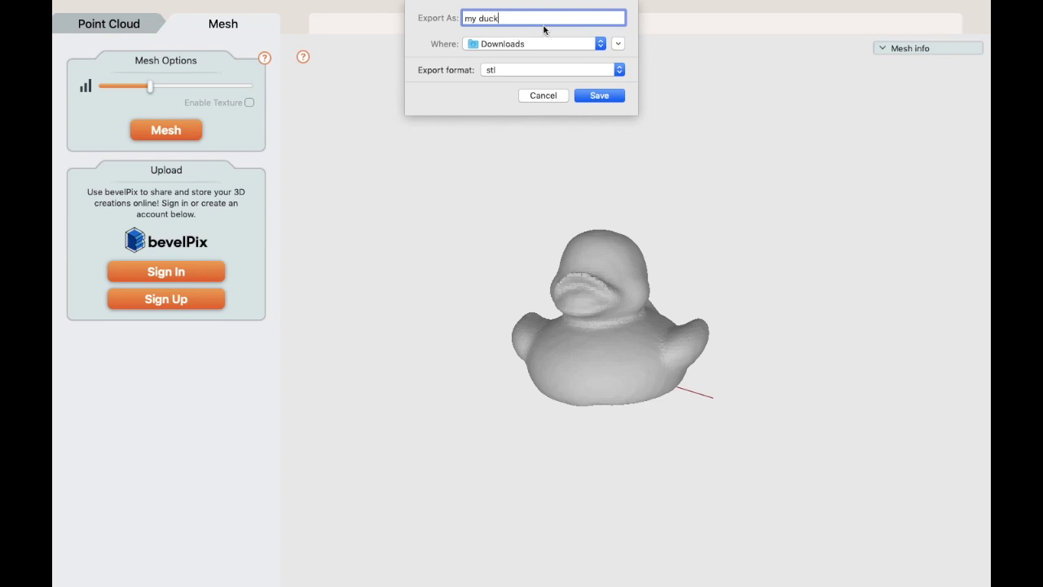
{"action": "left_click", "coordinate": [597, 95]}
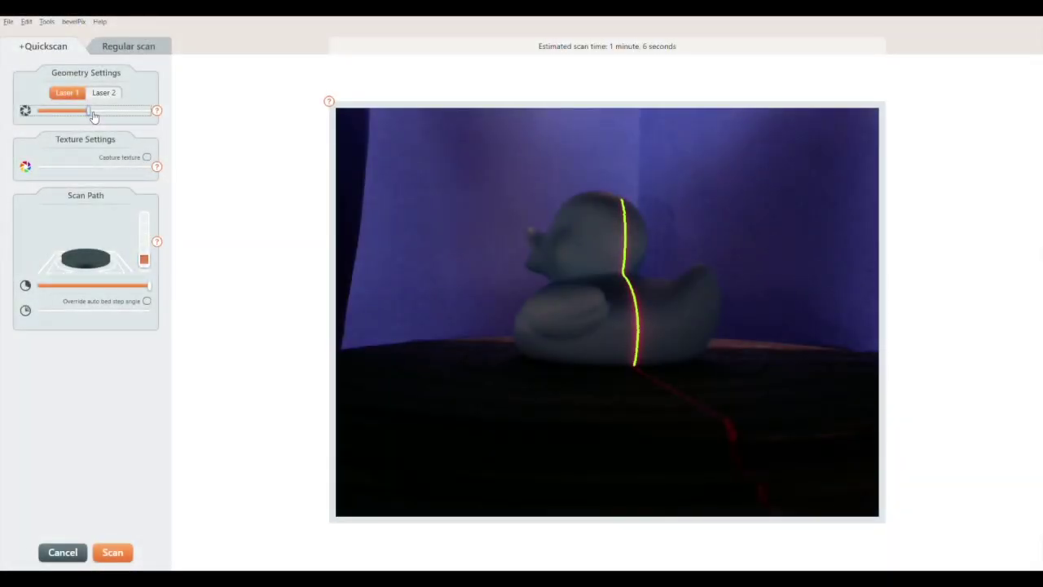
Adjust the laser exposure down and back up, and disable texture capture
{"action": "left_click_drag", "start_coordinate": [92, 113], "coordinate": [84, 113]}
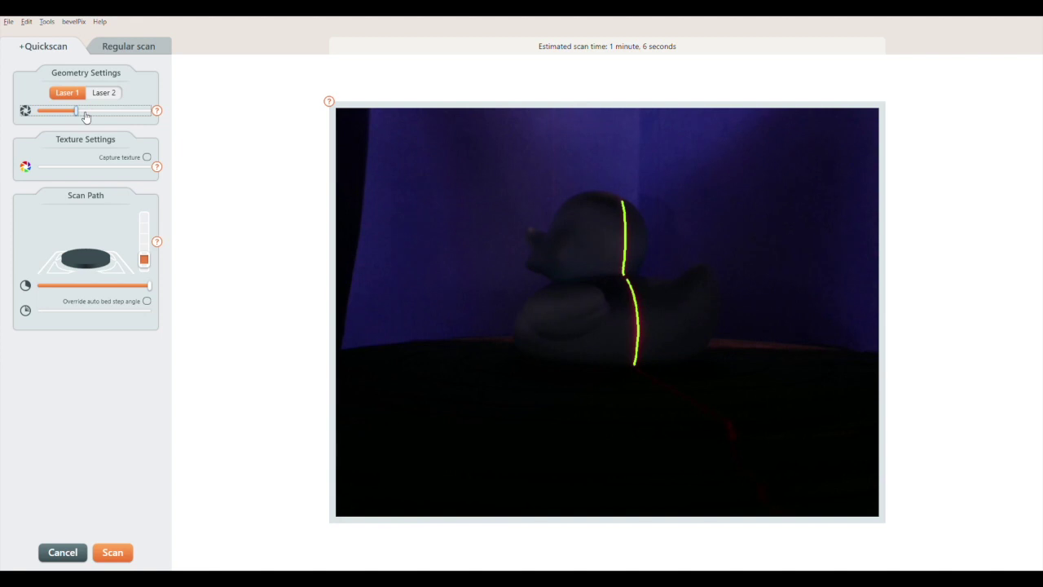
{"action": "left_click_drag", "start_coordinate": [86, 114], "coordinate": [94, 114]}
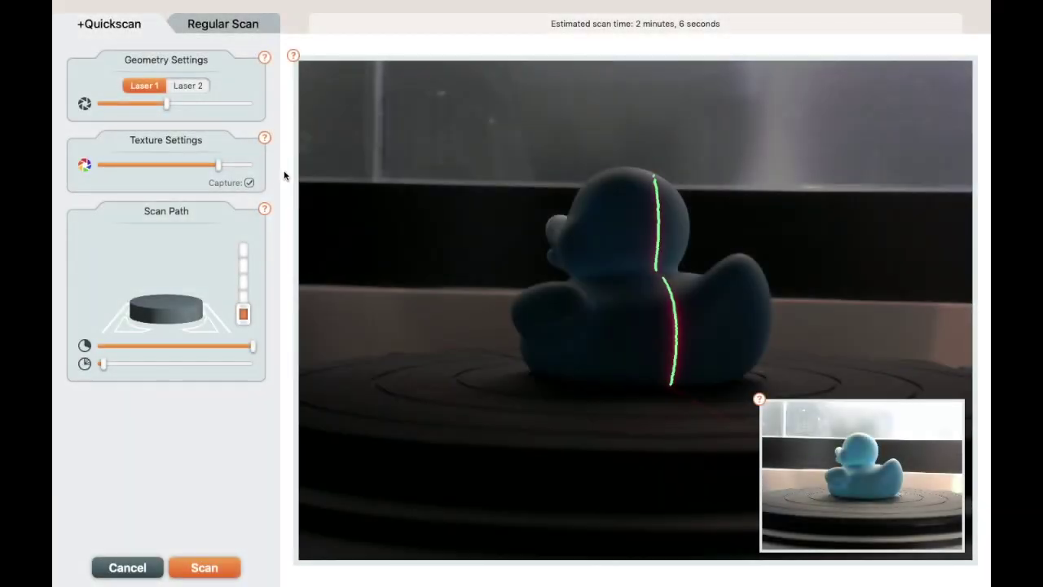
{"action": "left_click", "coordinate": [249, 184]}
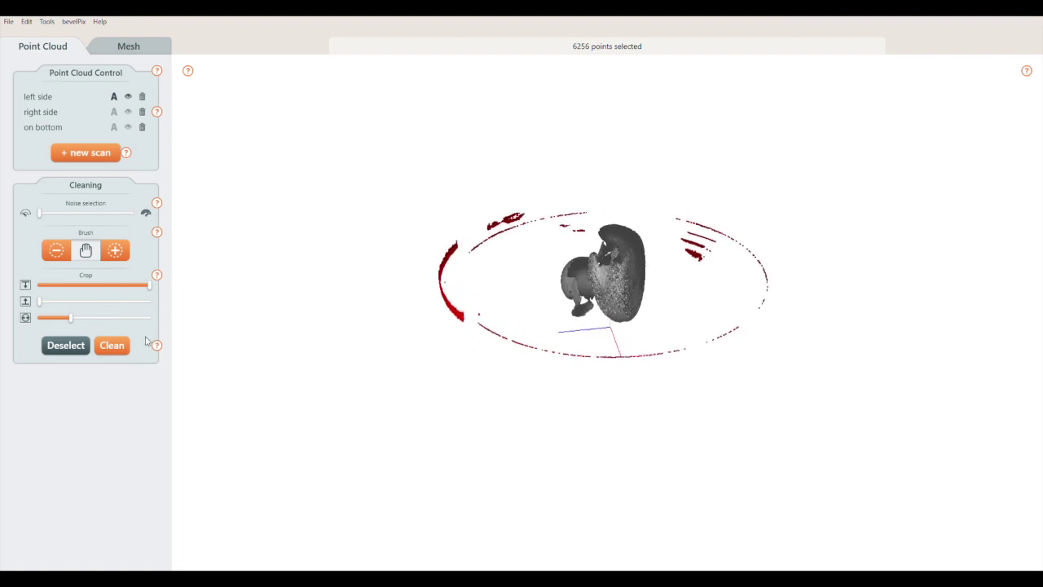
Delete the turntable ring points and set the mesh export format to stl
{"action": "left_click", "coordinate": [112, 345]}
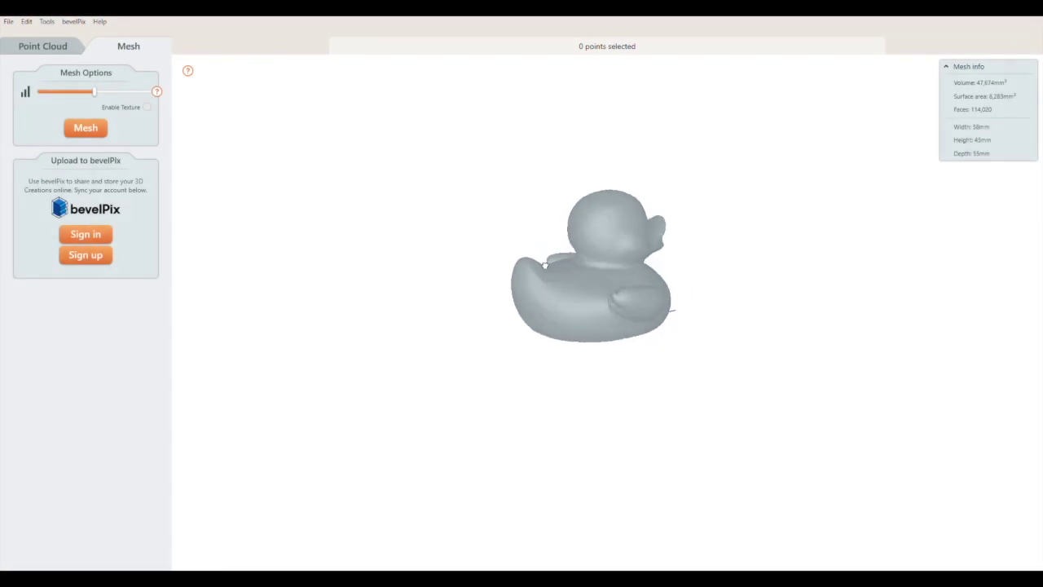
{"action": "left_click_drag", "start_coordinate": [545, 265], "coordinate": [640, 315]}
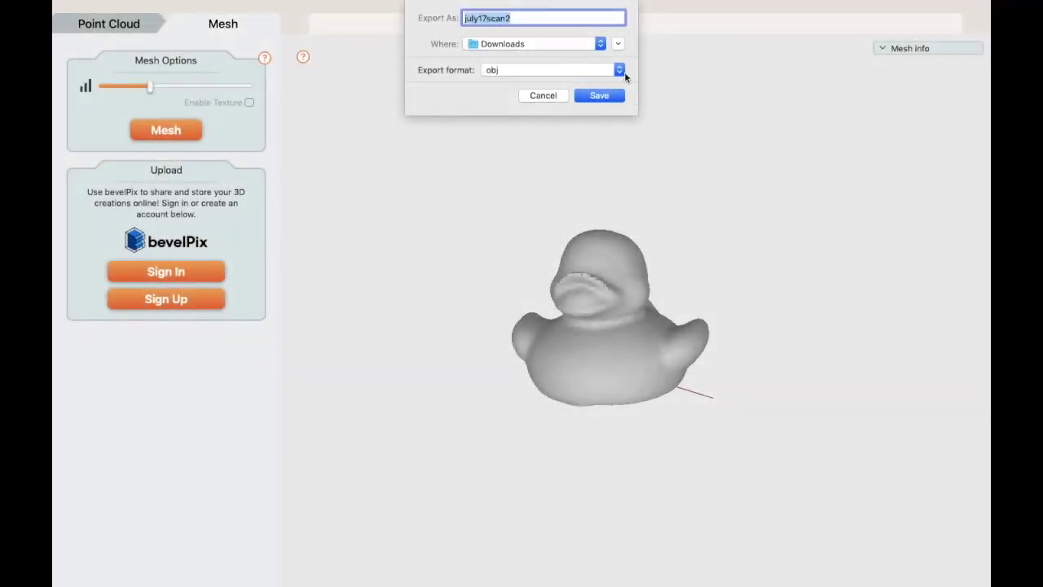
{"action": "left_click", "coordinate": [619, 71]}
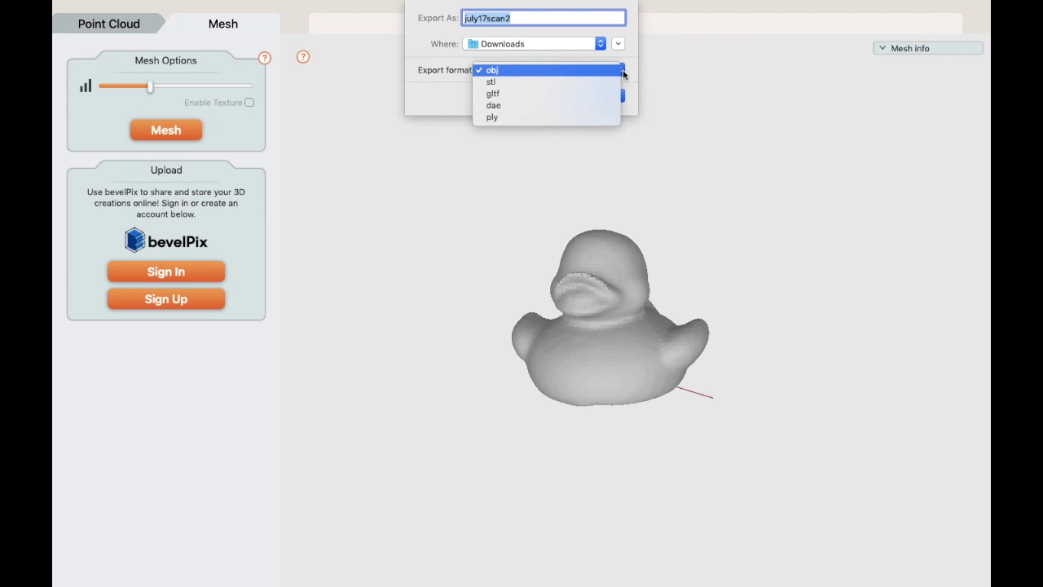
{"action": "left_click", "coordinate": [539, 82]}
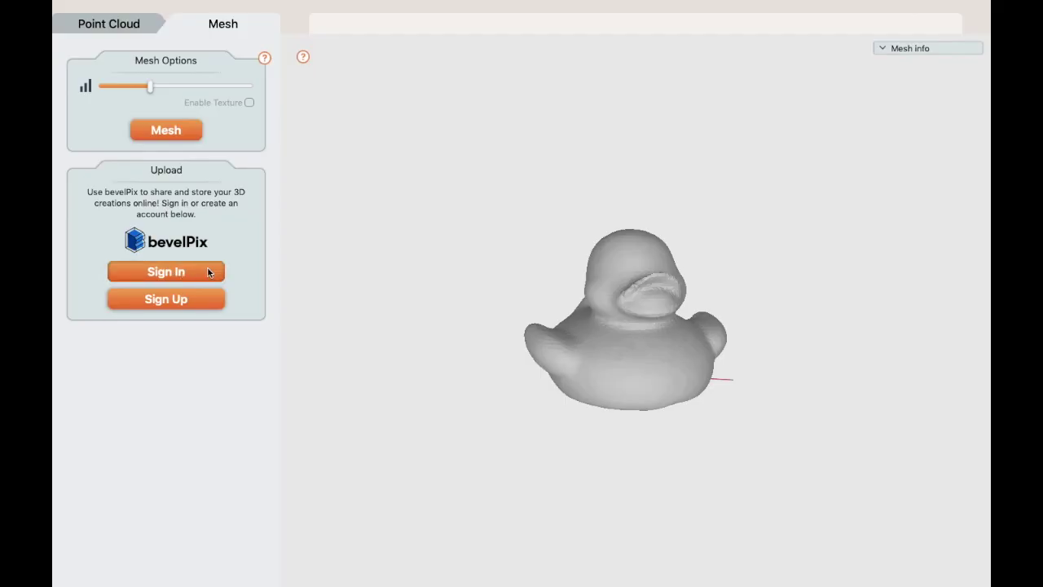
Open the bevelPix sign-in options from the Upload panel
{"action": "left_click", "coordinate": [208, 273]}
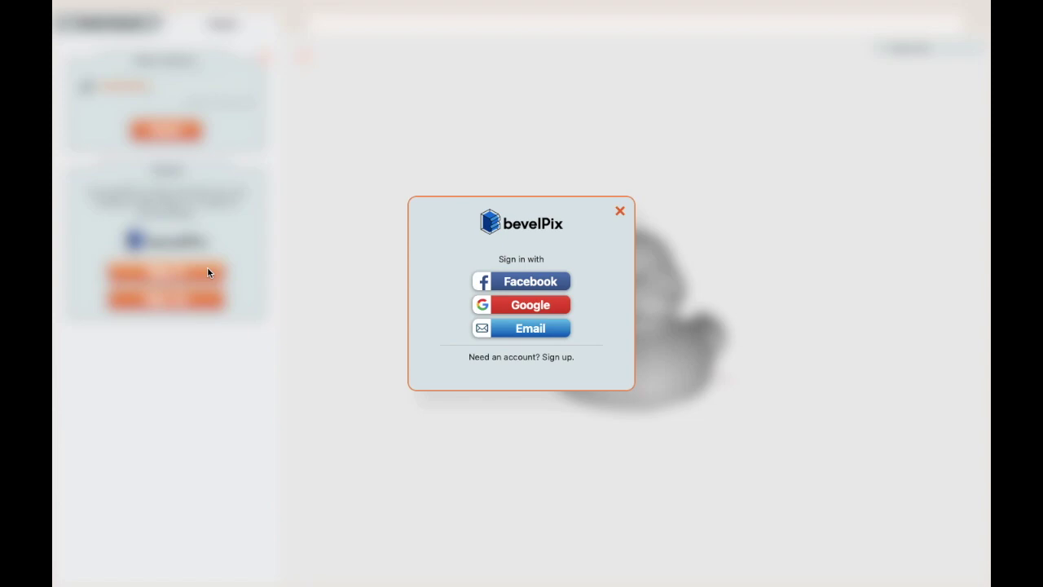